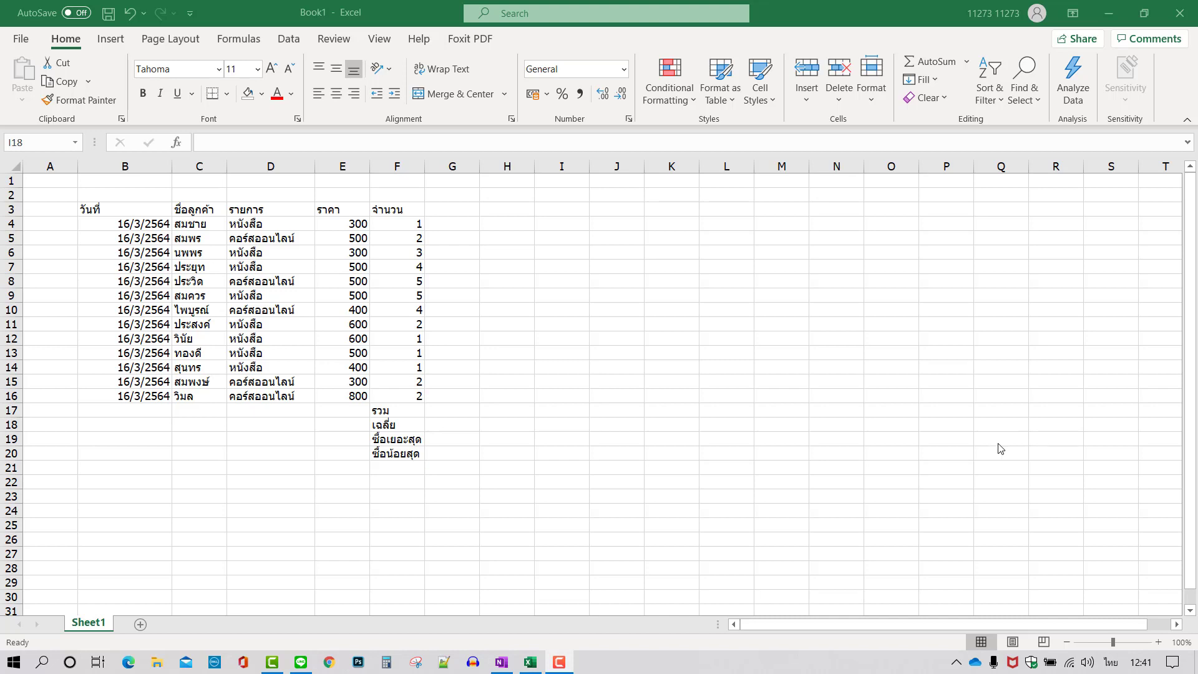
- Enter the header ราคารวม in G3, beside the quantity column
left_click(463, 426)
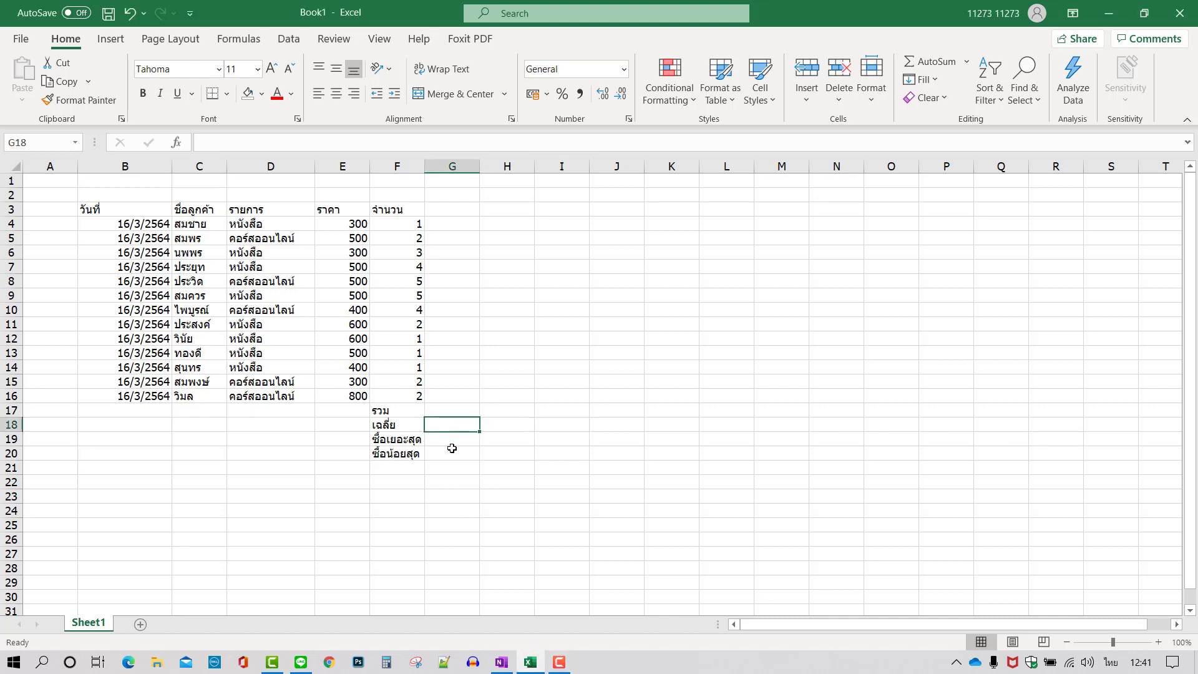
left_click(458, 454)
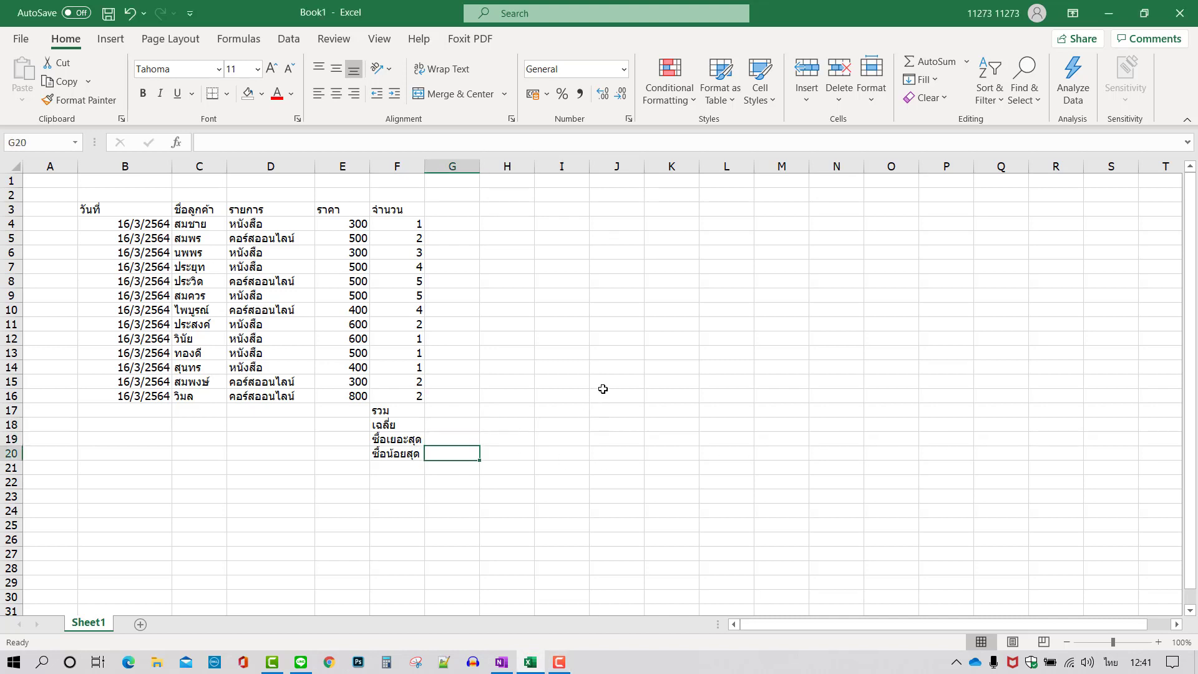
left_click(460, 209)
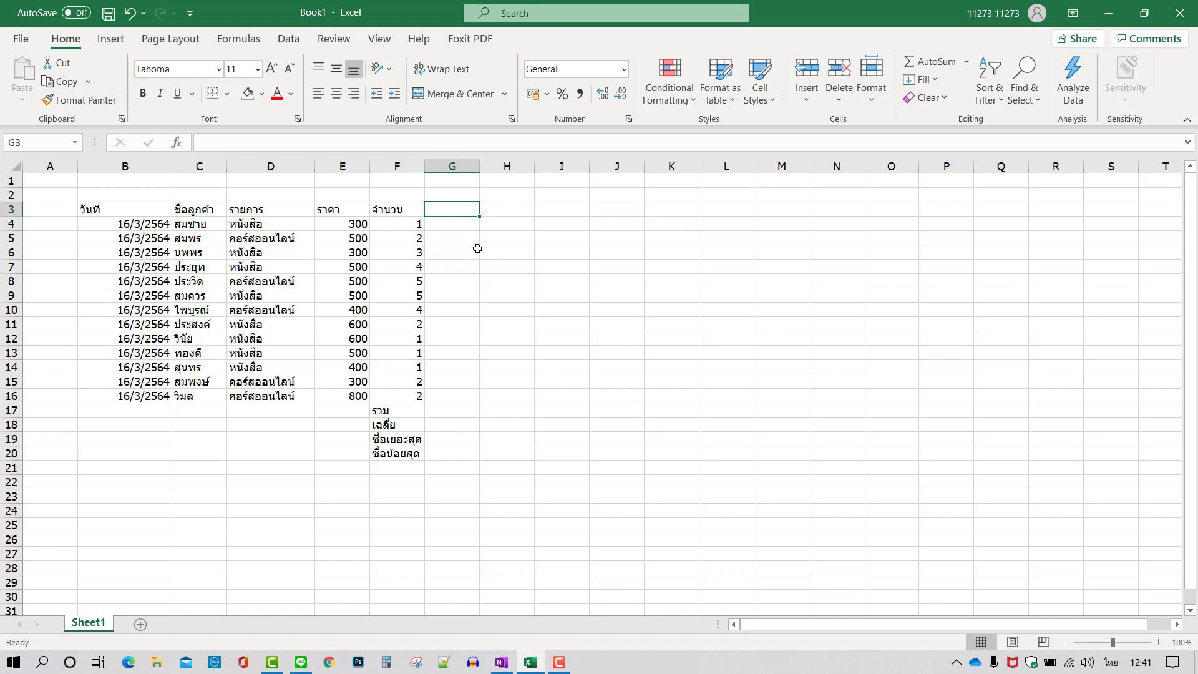
type("ร")
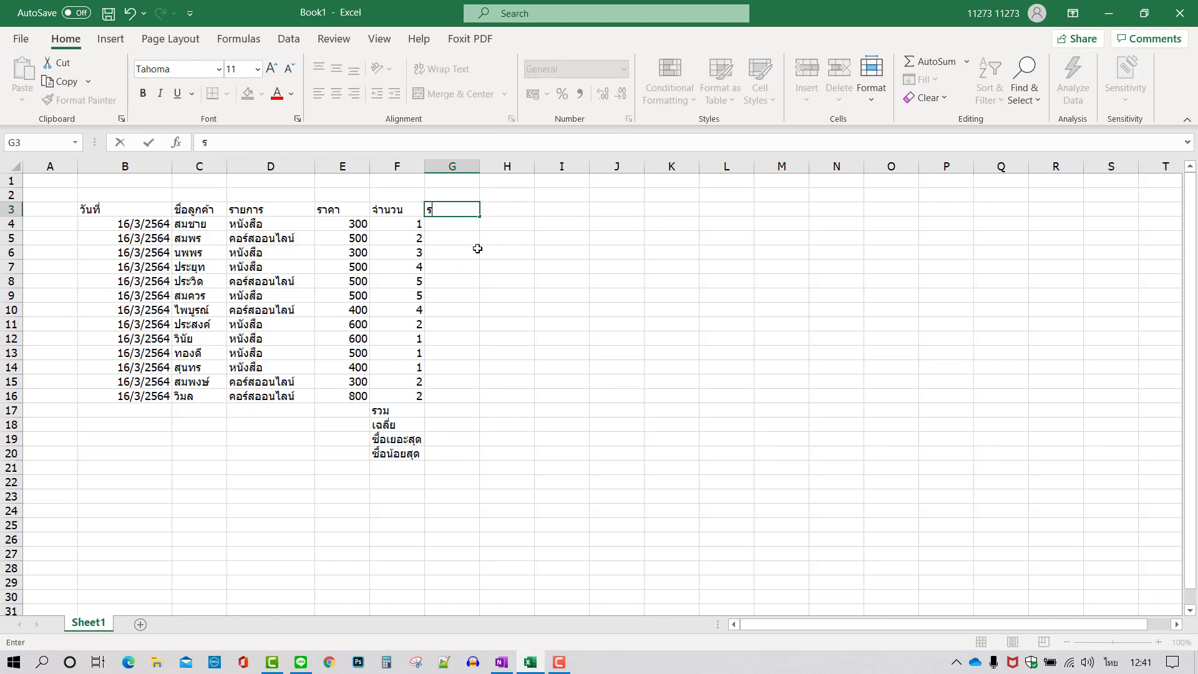
type("าคารวม")
key("Return")
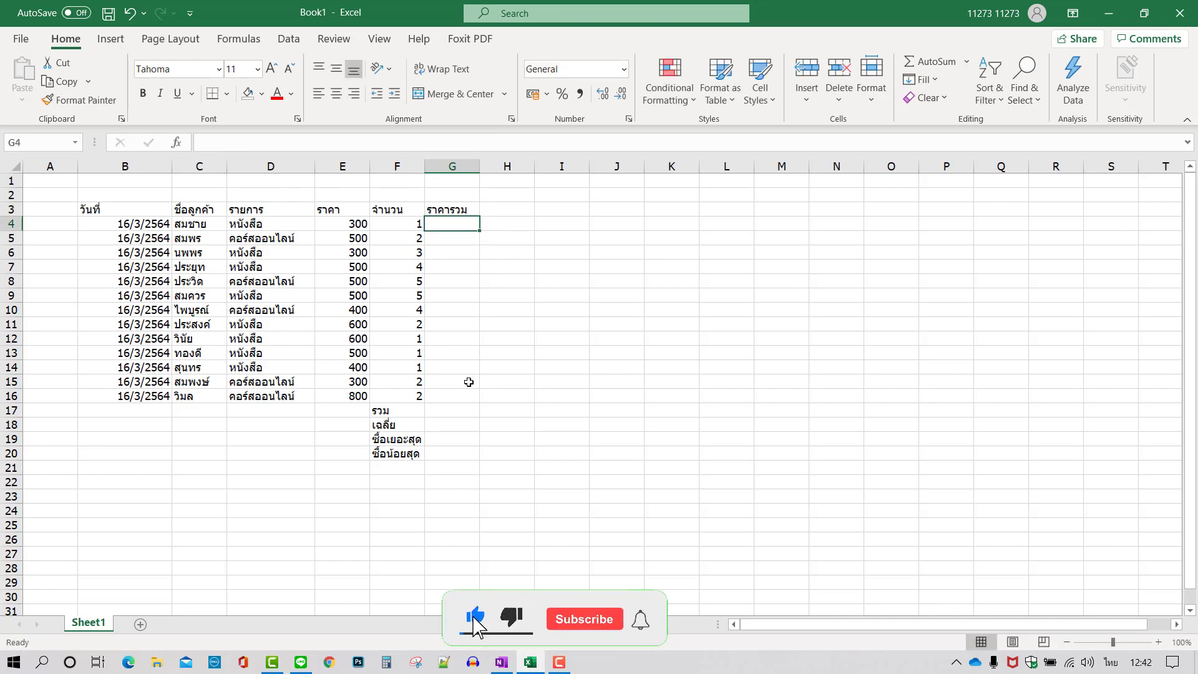
- Centre the header row B3:F3 and the quantity values F3:F16
left_click(516, 339)
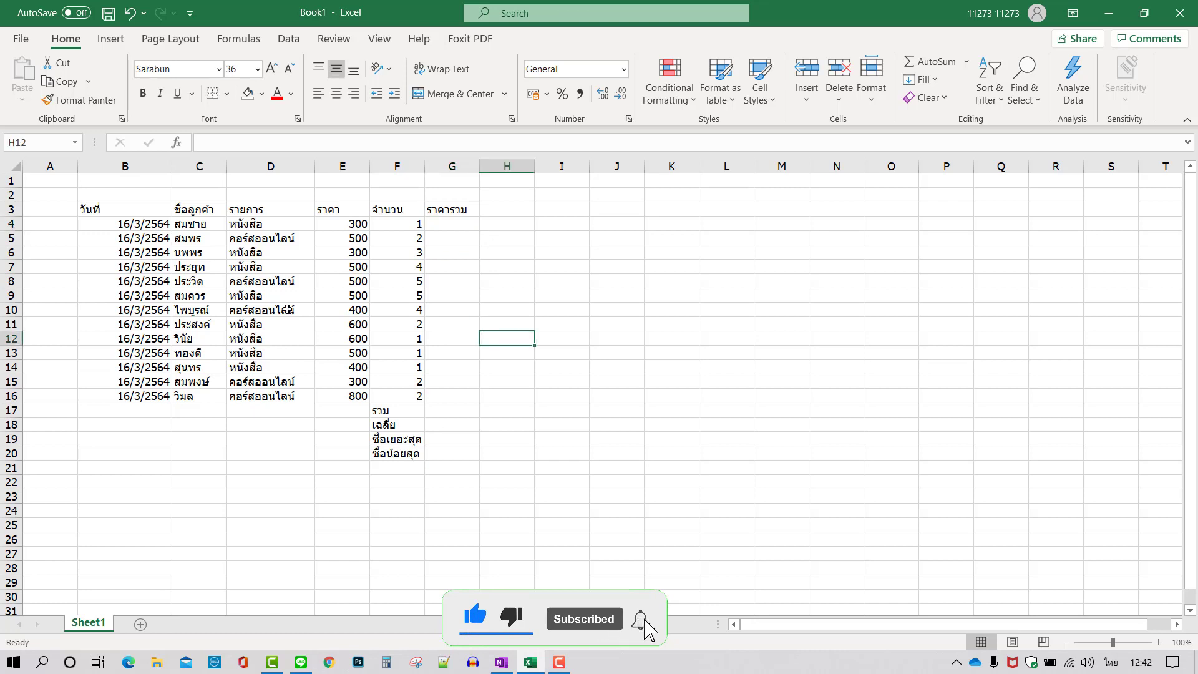
left_click_drag(131, 209, 400, 208)
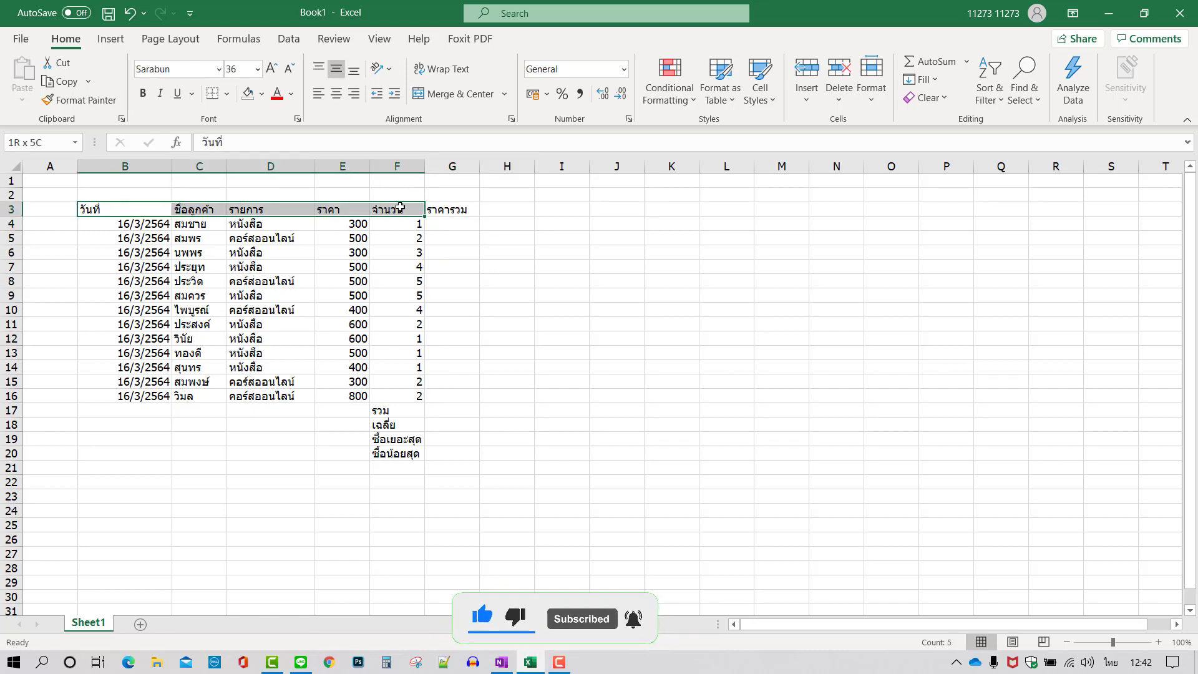
left_click(336, 93)
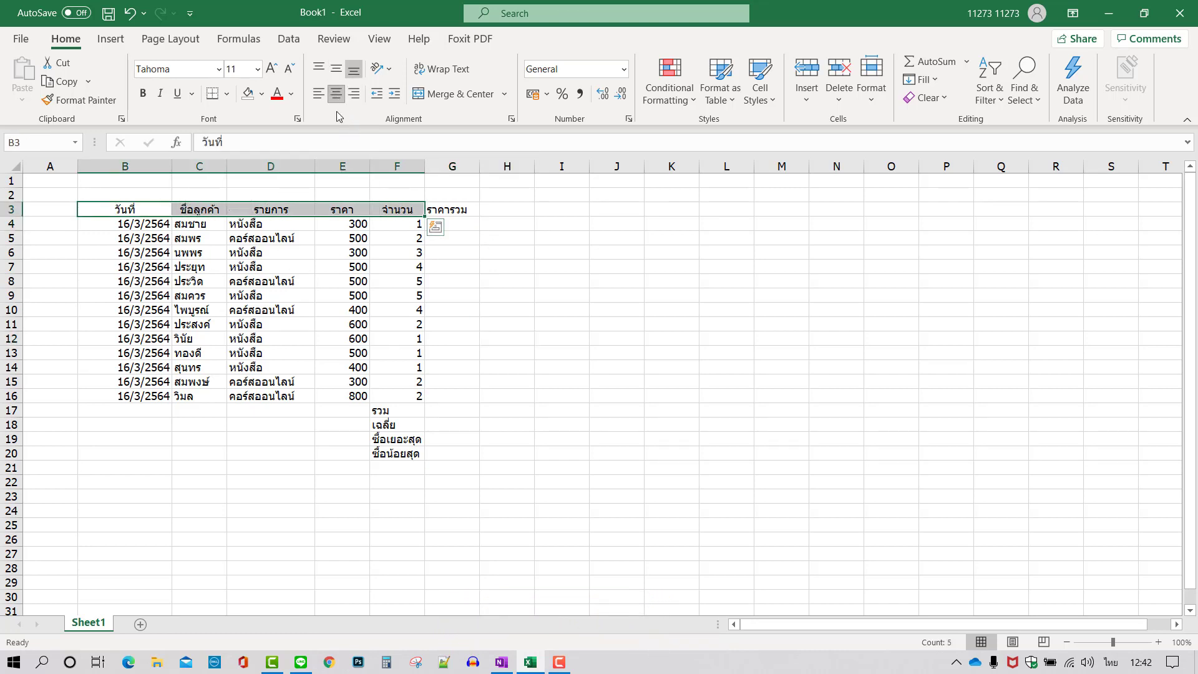
left_click(499, 295)
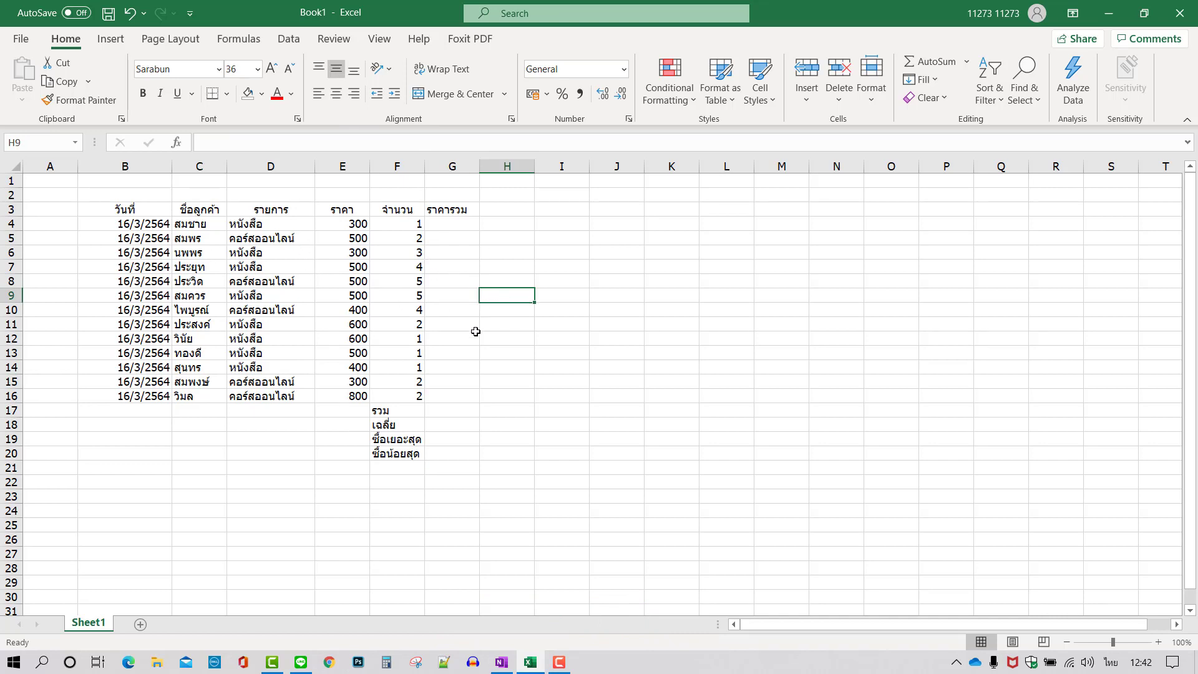
left_click_drag(400, 209, 393, 397)
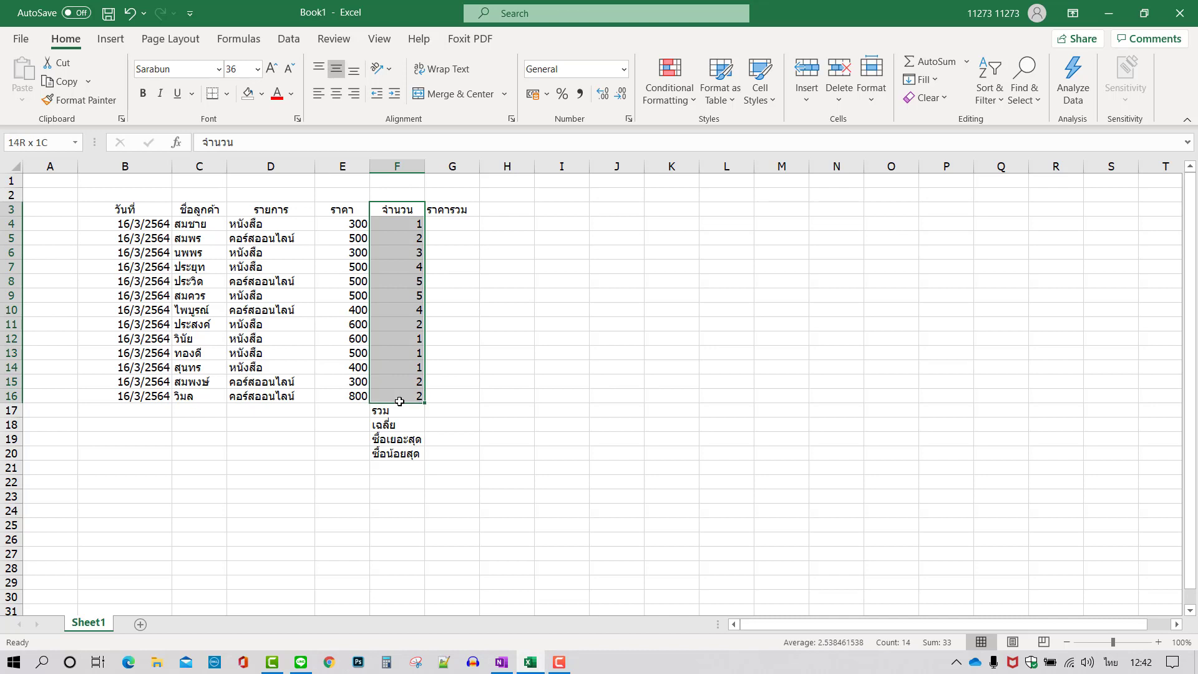
left_click(338, 94)
left_click(452, 252)
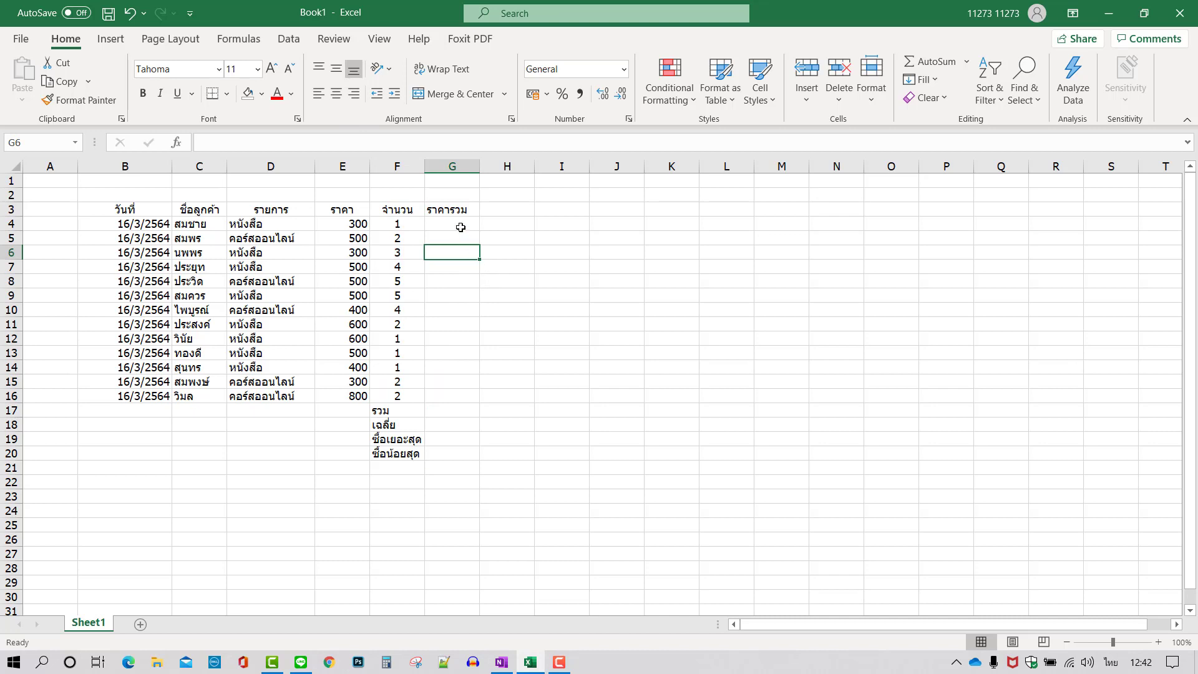
- Select the date, customer, item, price and quantity entries in turn to review the table
left_click(550, 258)
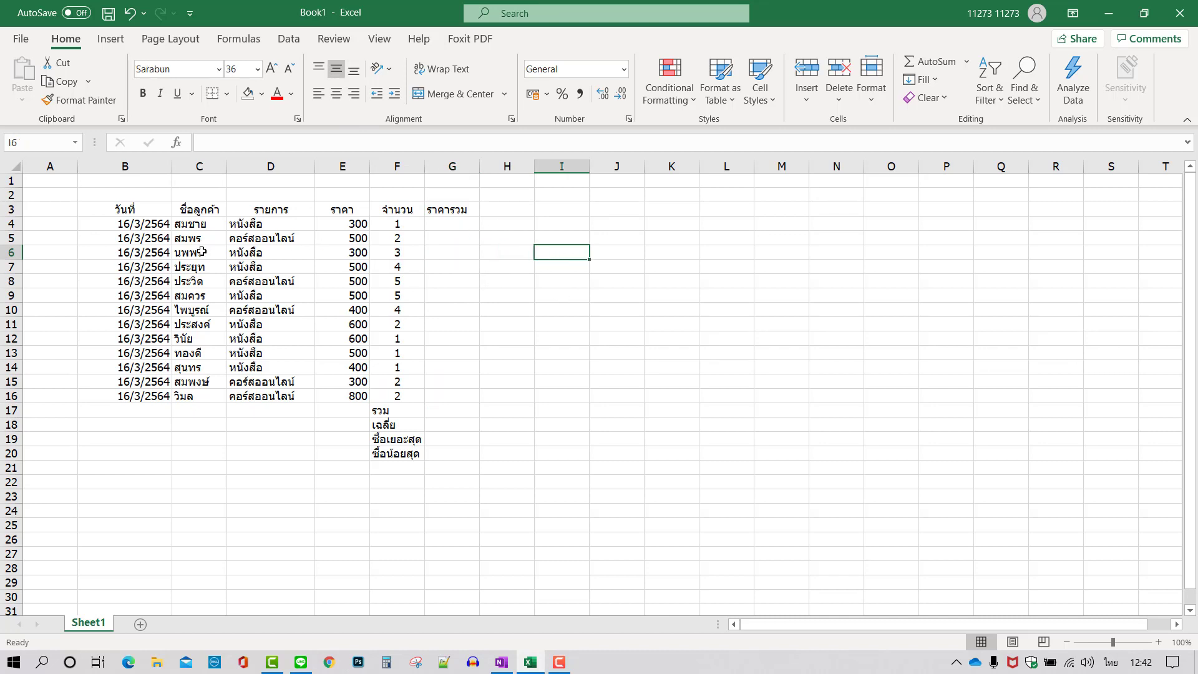
left_click_drag(139, 209, 156, 309)
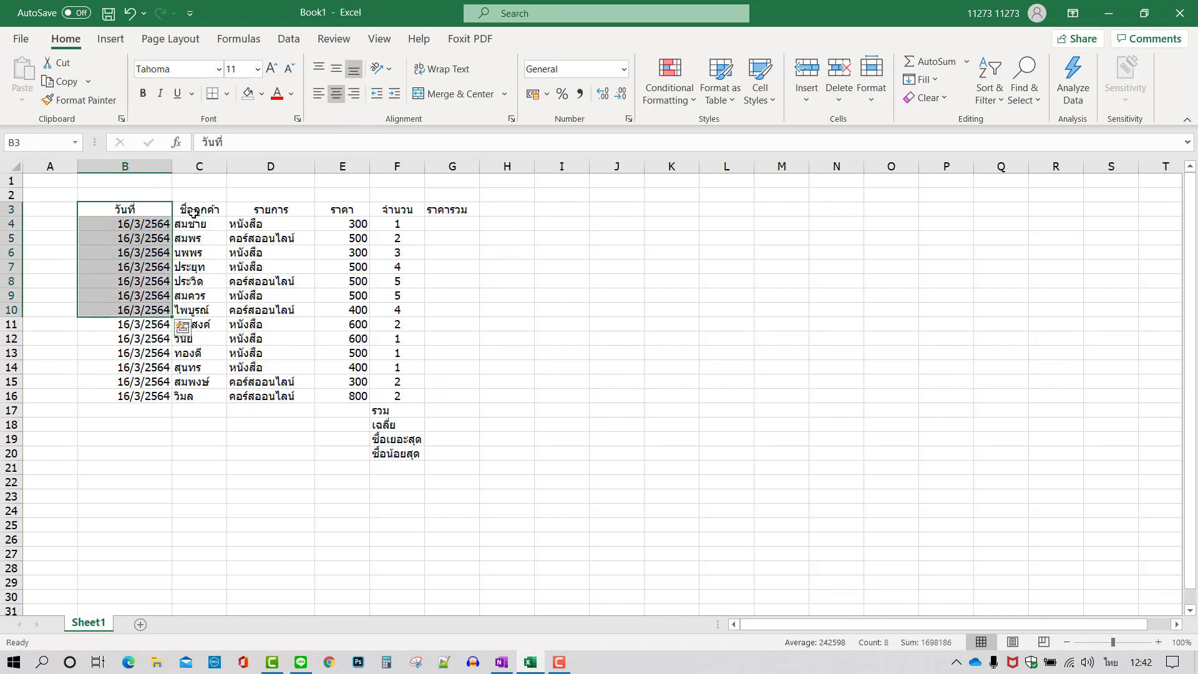
left_click_drag(194, 214, 211, 281)
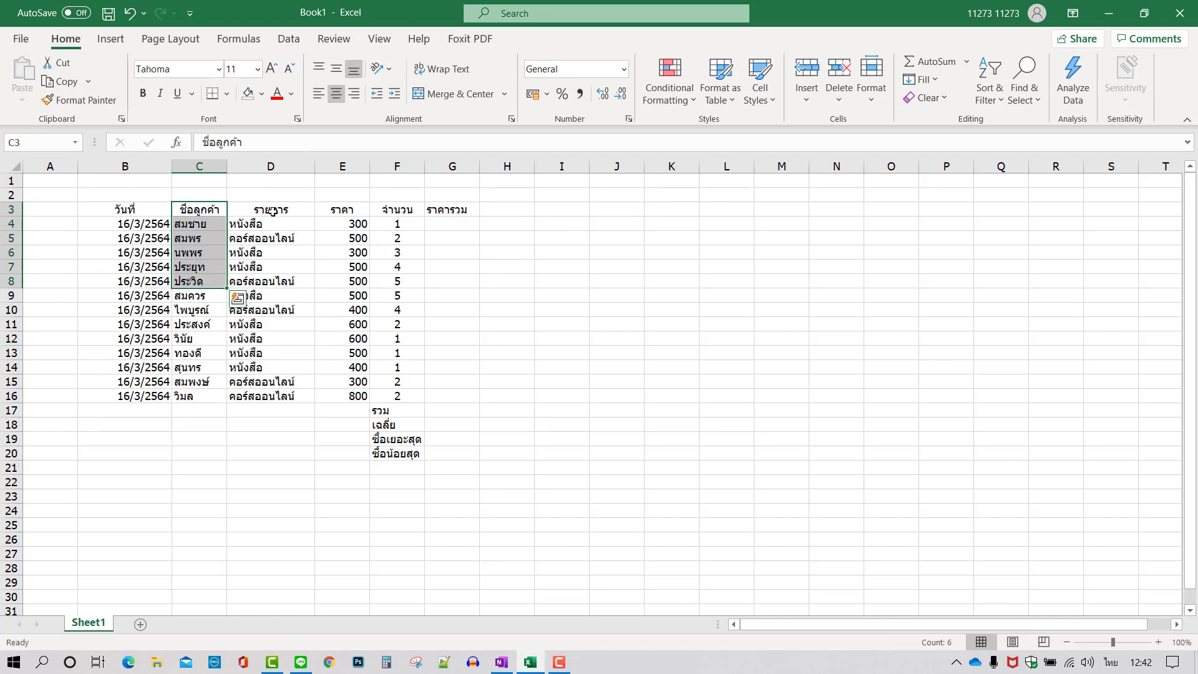
left_click_drag(278, 210, 259, 345)
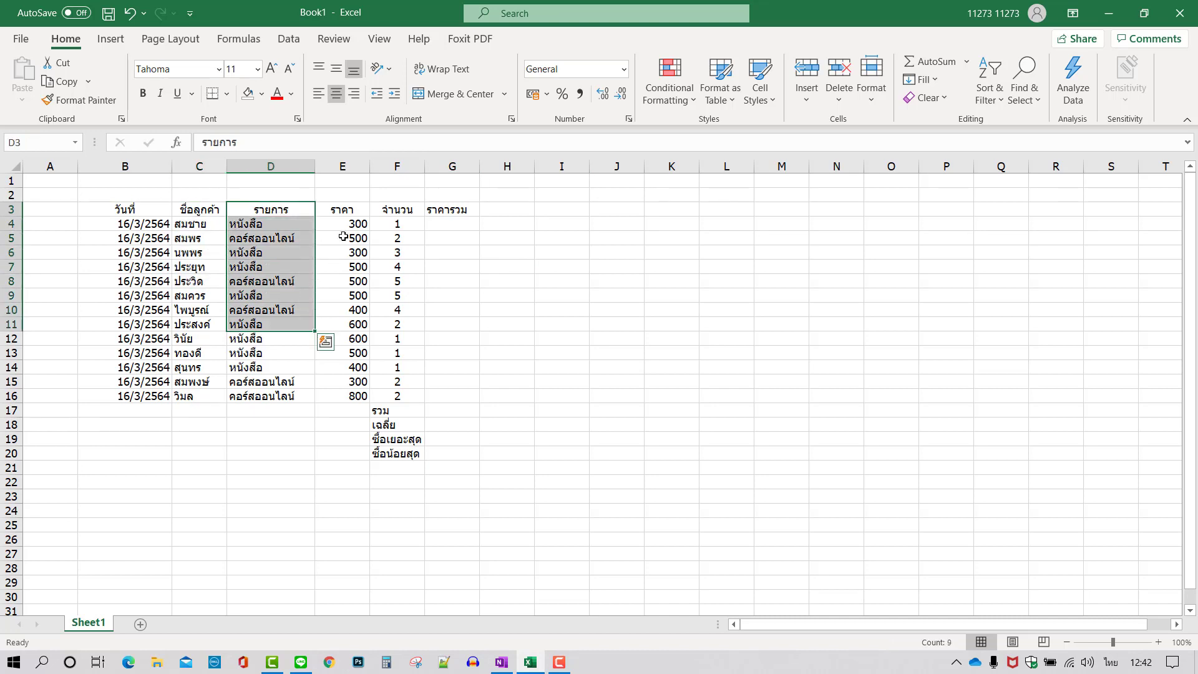
left_click_drag(350, 224, 353, 337)
left_click_drag(405, 206, 399, 294)
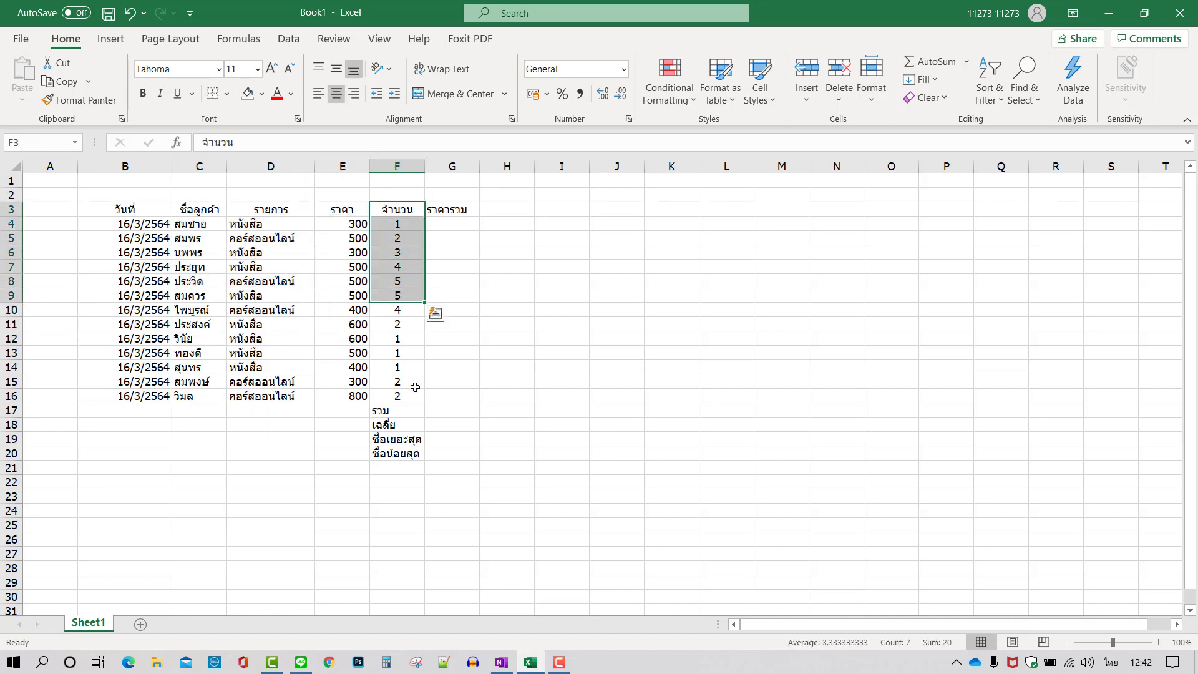
left_click(522, 295)
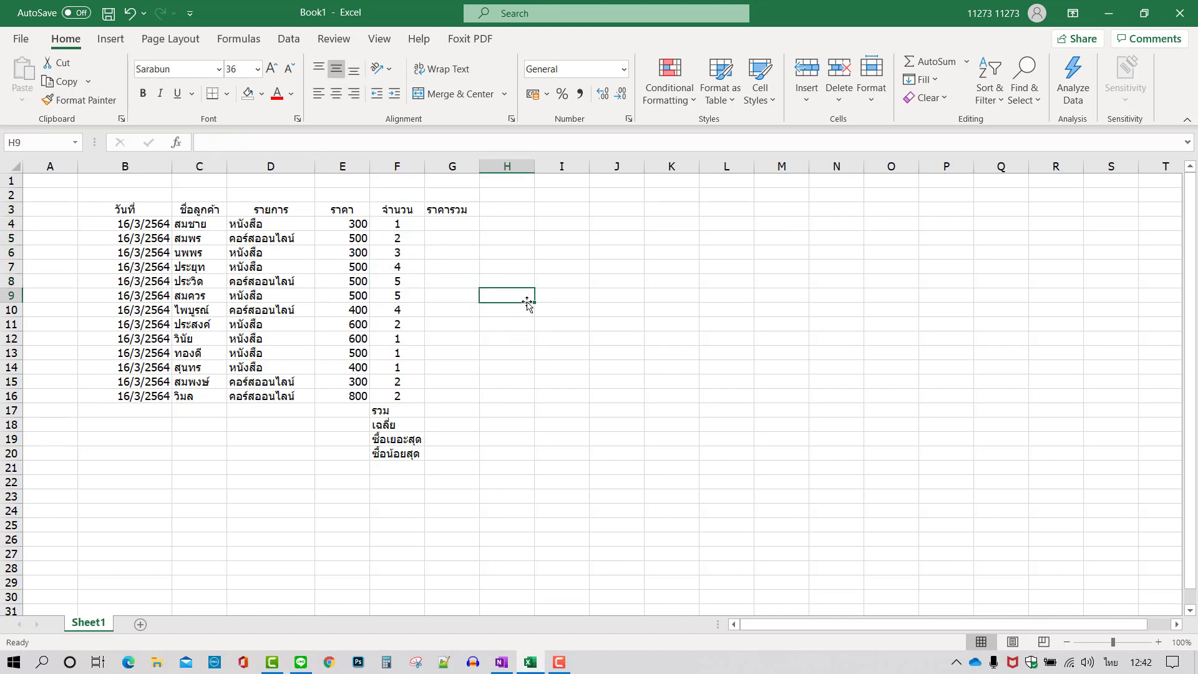
left_click(400, 226)
key("Left")
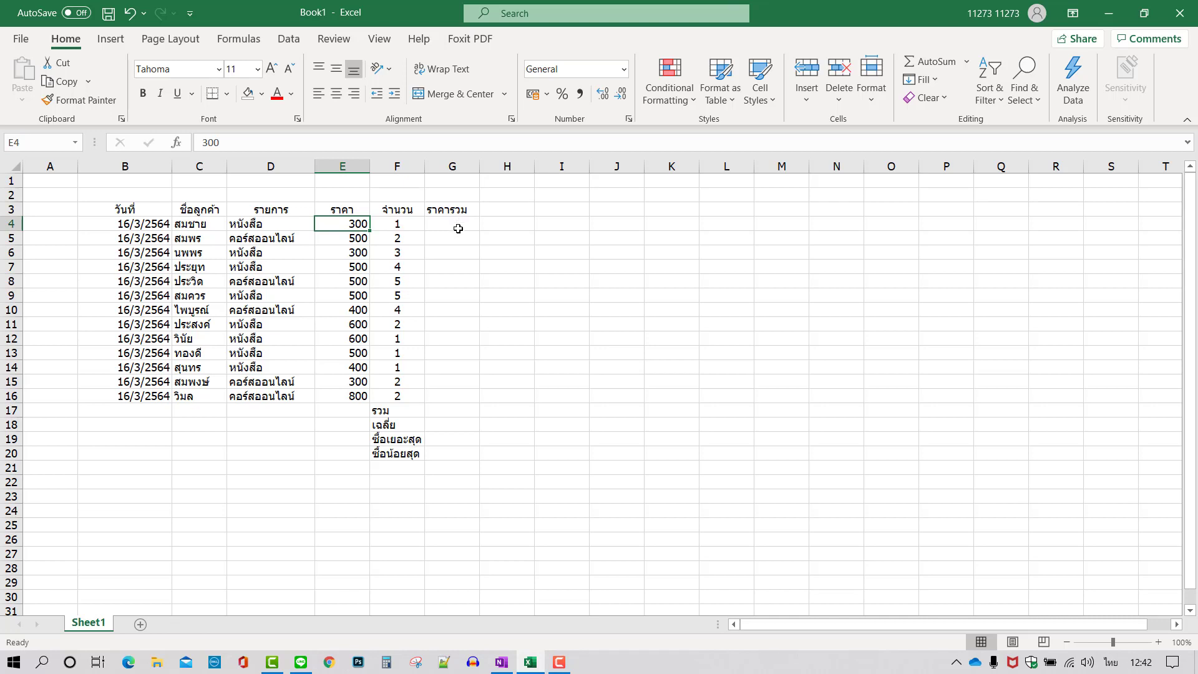
- Enter =E4*F4 in G4 to multiply the first row's price by its quantity
left_click(459, 229)
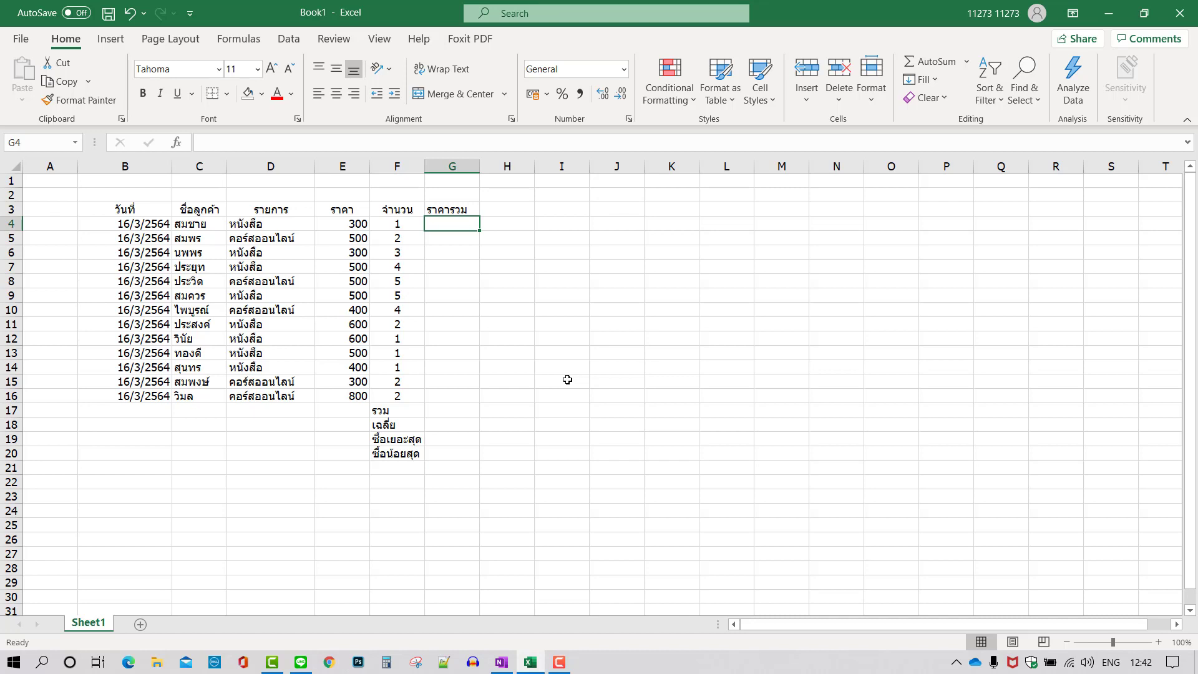
type("=")
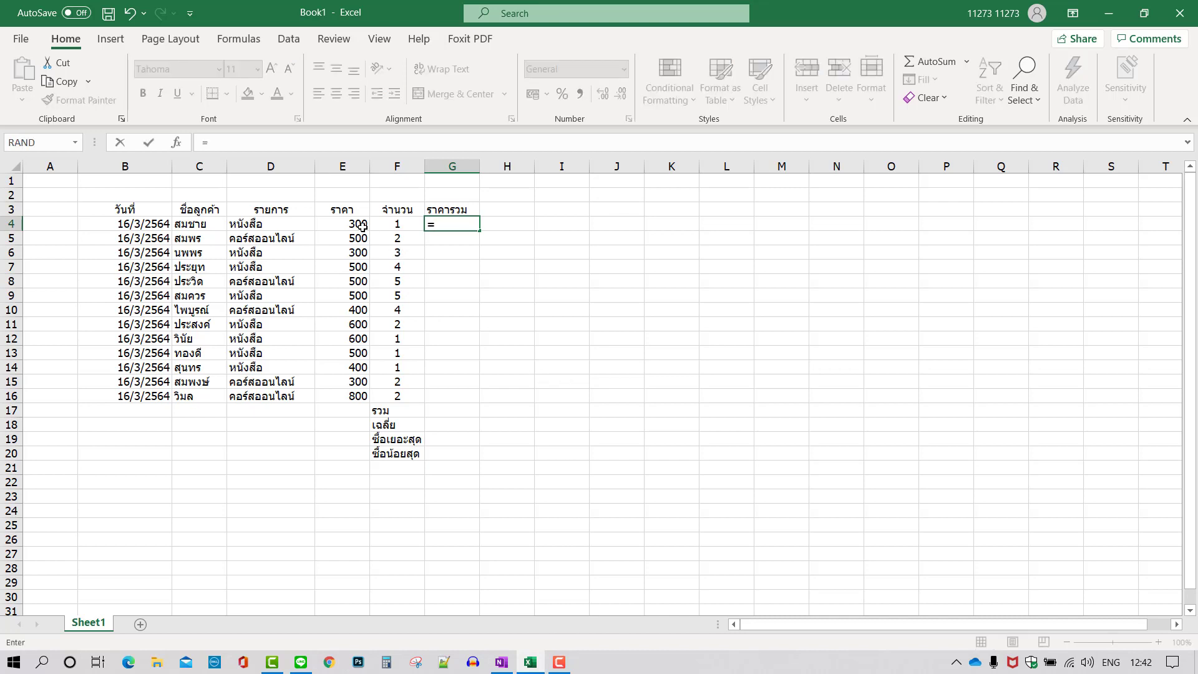
left_click(361, 223)
type("*")
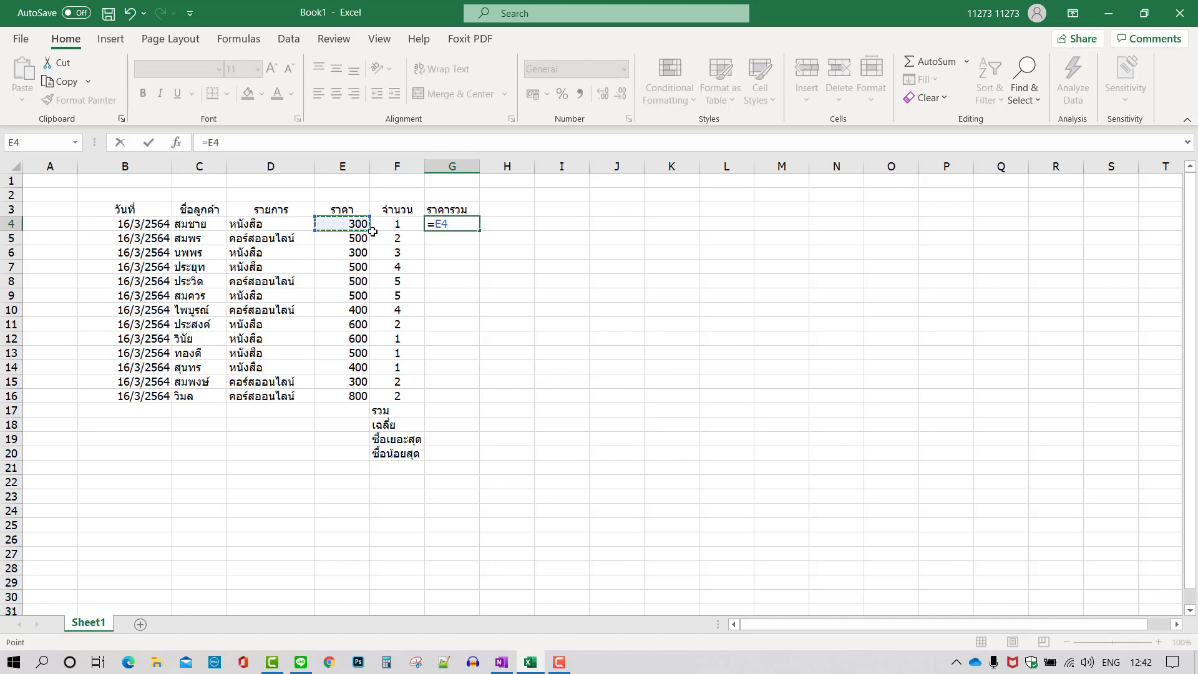
left_click(402, 226)
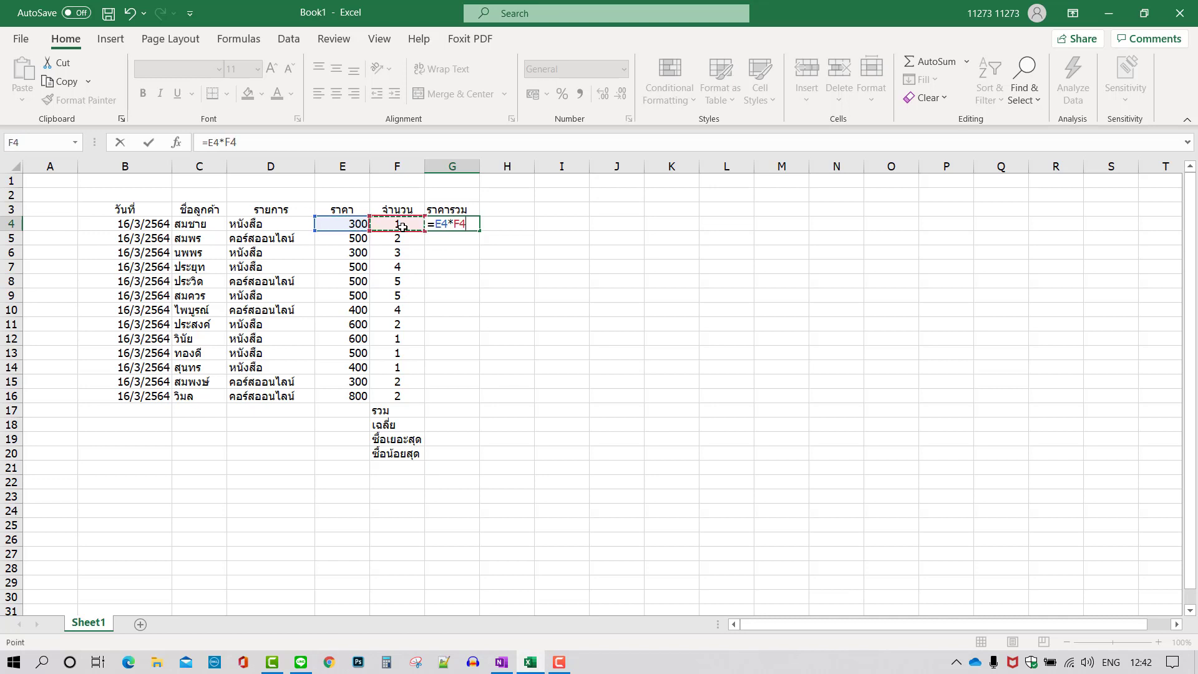
key("Return")
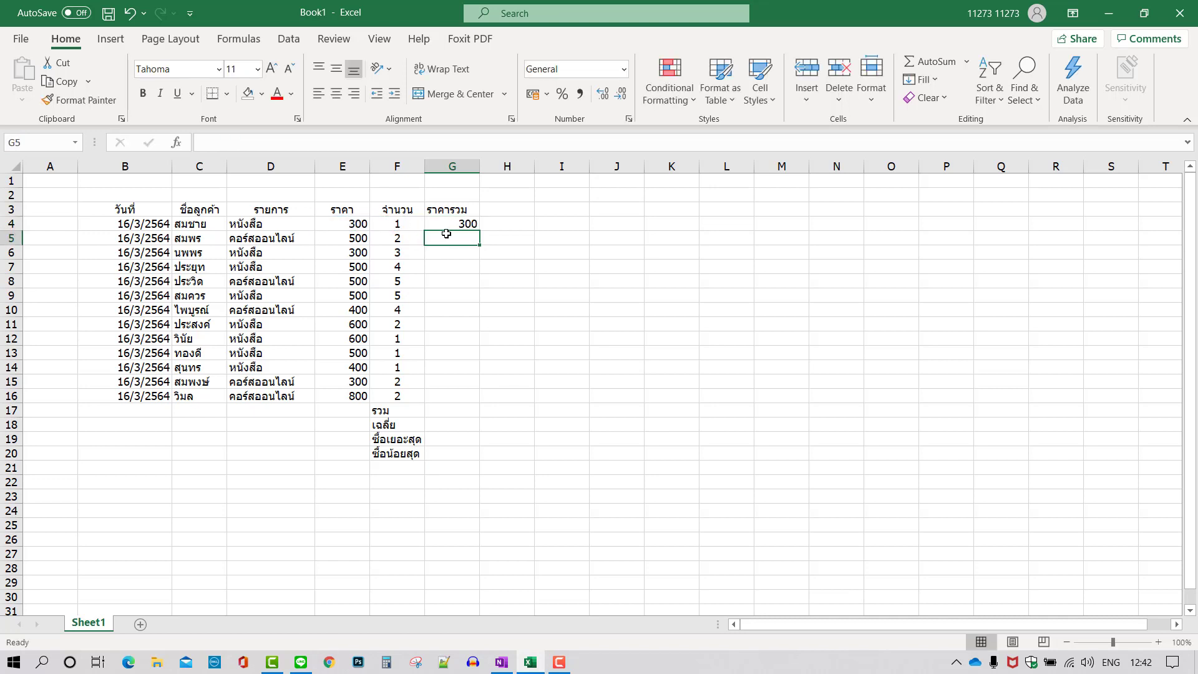
- Fill the total-price formula down from G4 to G16
left_click(462, 223)
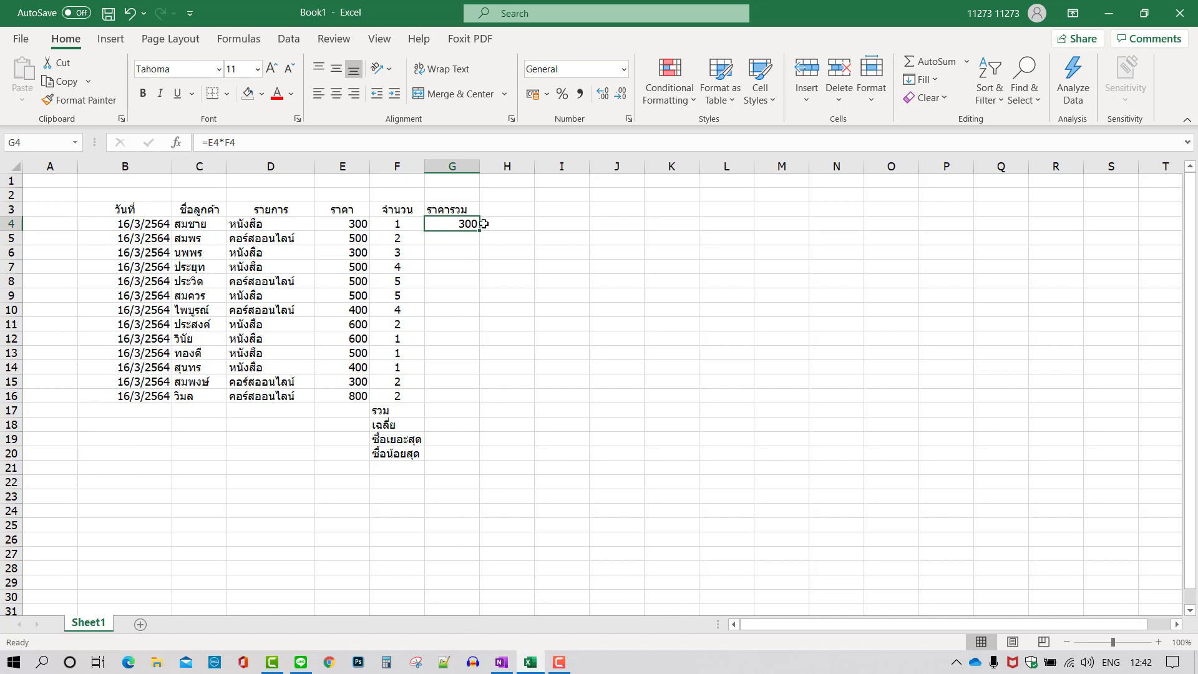
left_click_drag(480, 232, 473, 400)
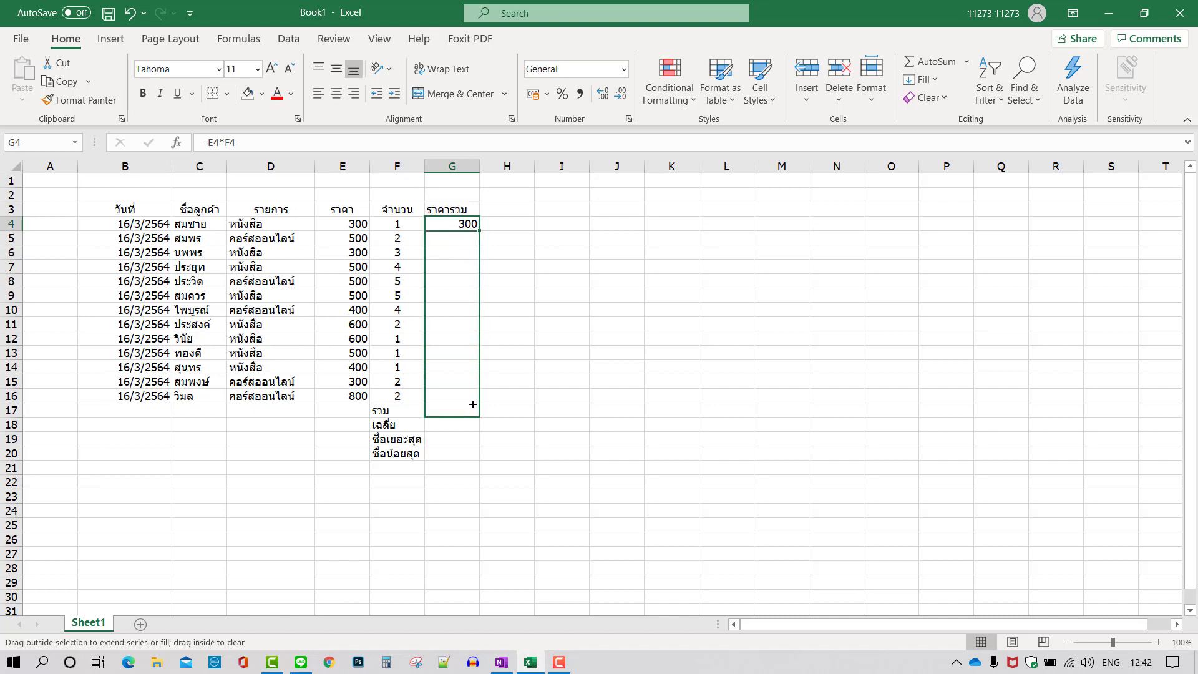
left_click(564, 352)
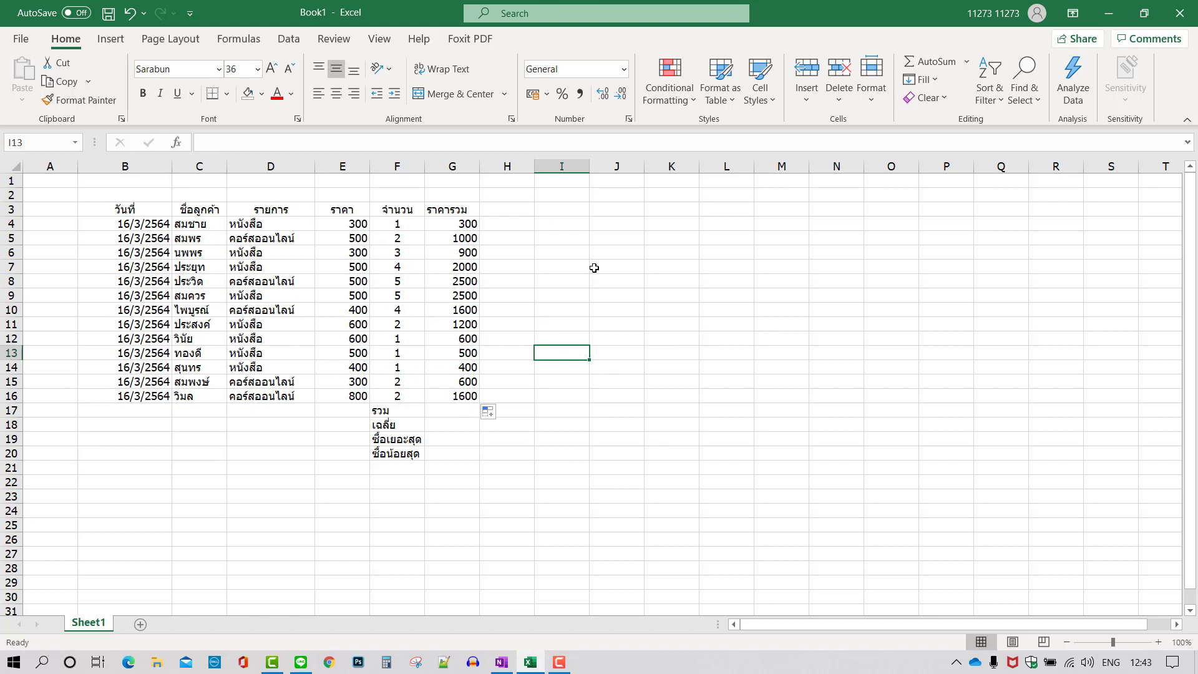
- Format G4:G16 as Accounting with no decimals, so totals read like 1,000 and 2,500
left_click_drag(458, 226, 456, 397)
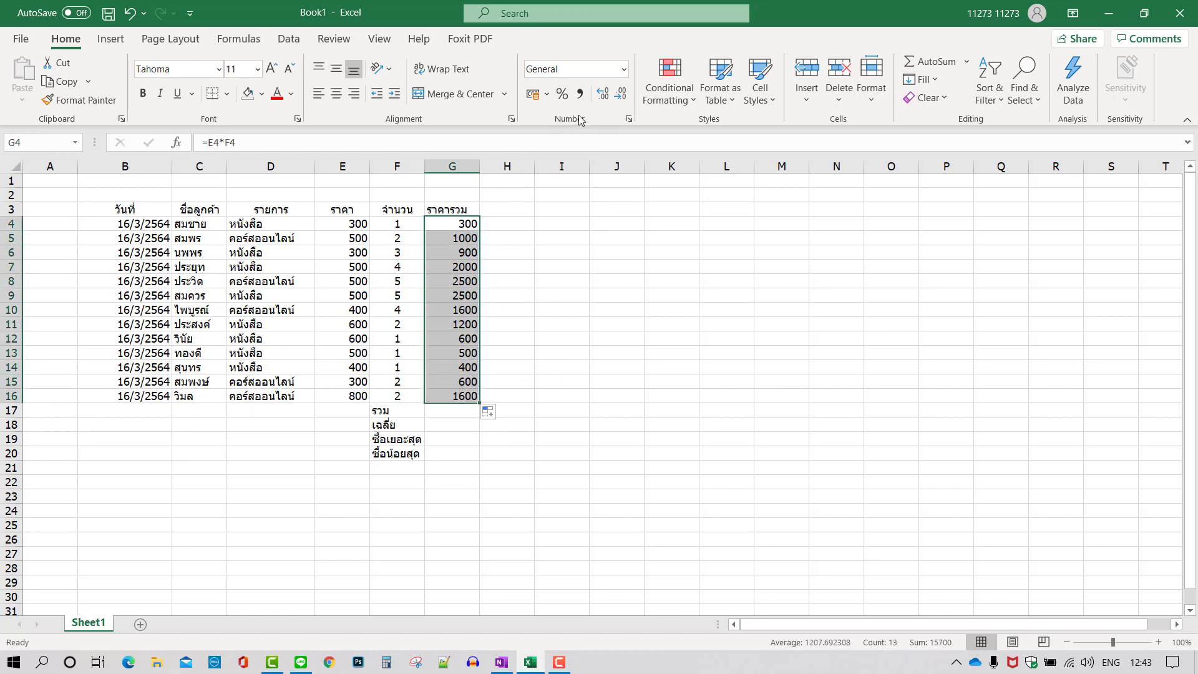
left_click(580, 94)
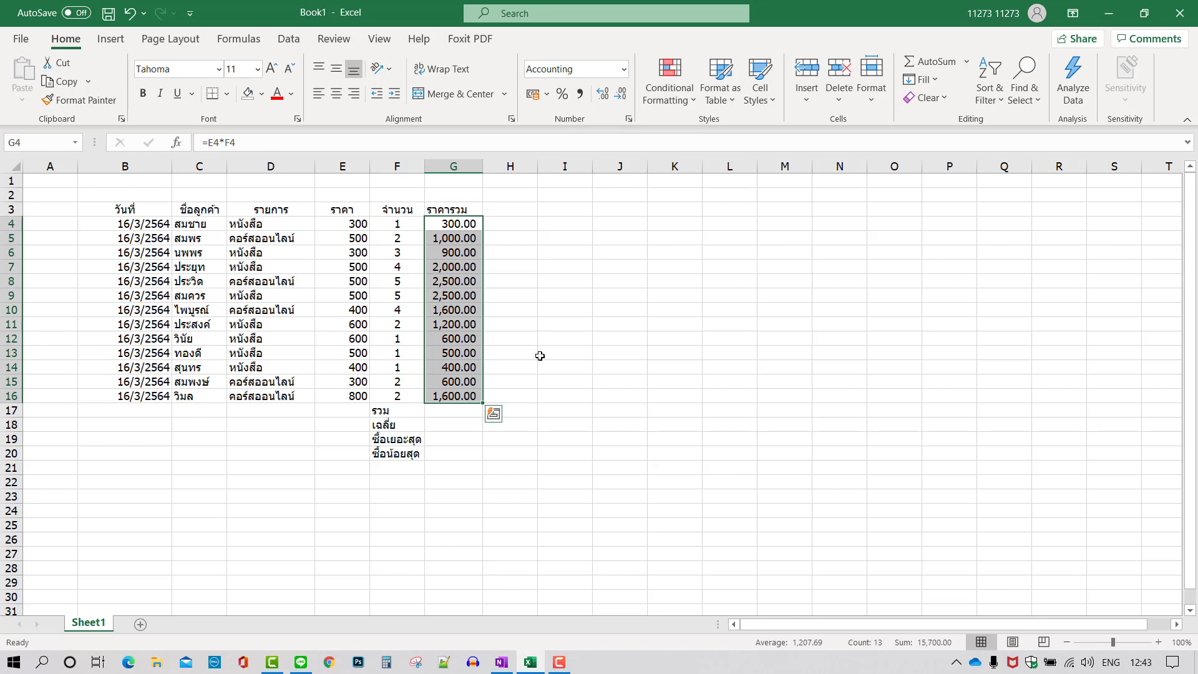
left_click(603, 95)
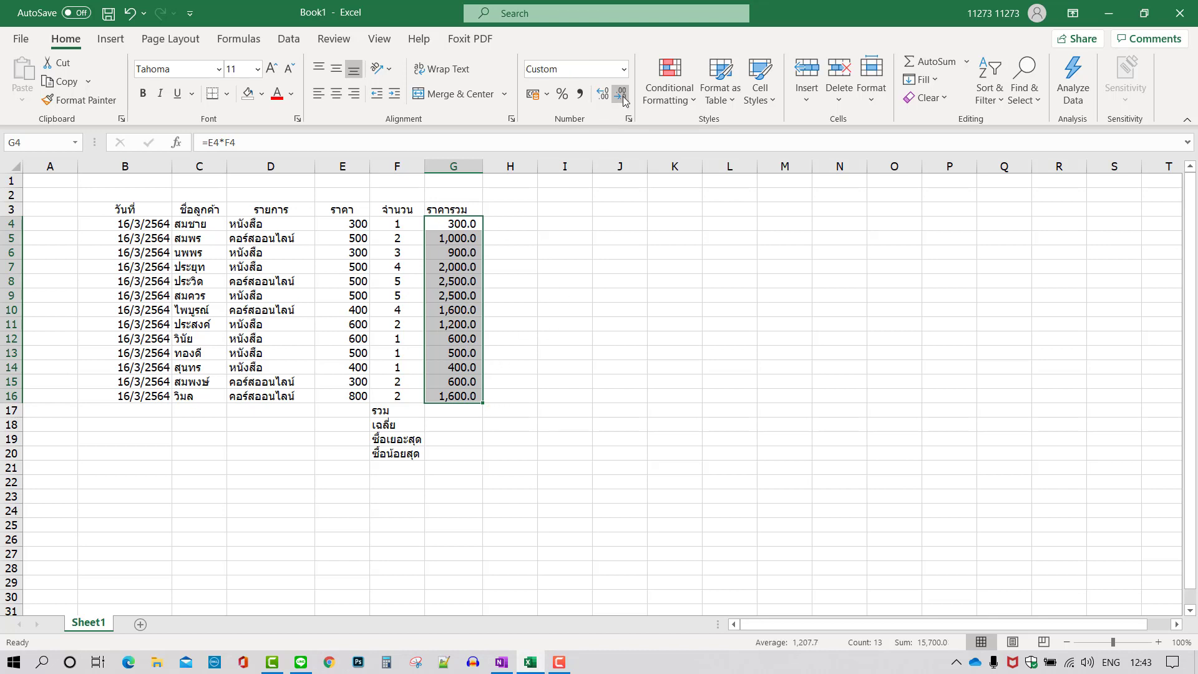
left_click(604, 98)
left_click(622, 98)
left_click(611, 97)
left_click(621, 98)
left_click(603, 96)
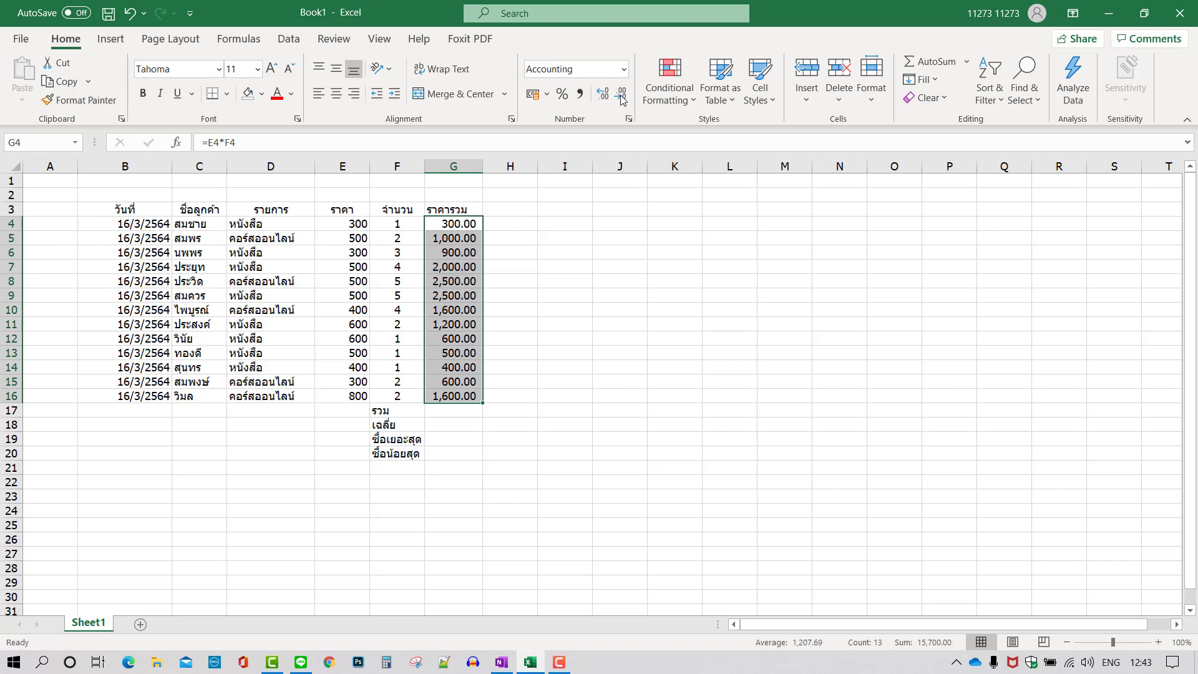
left_click(622, 99)
left_click(622, 98)
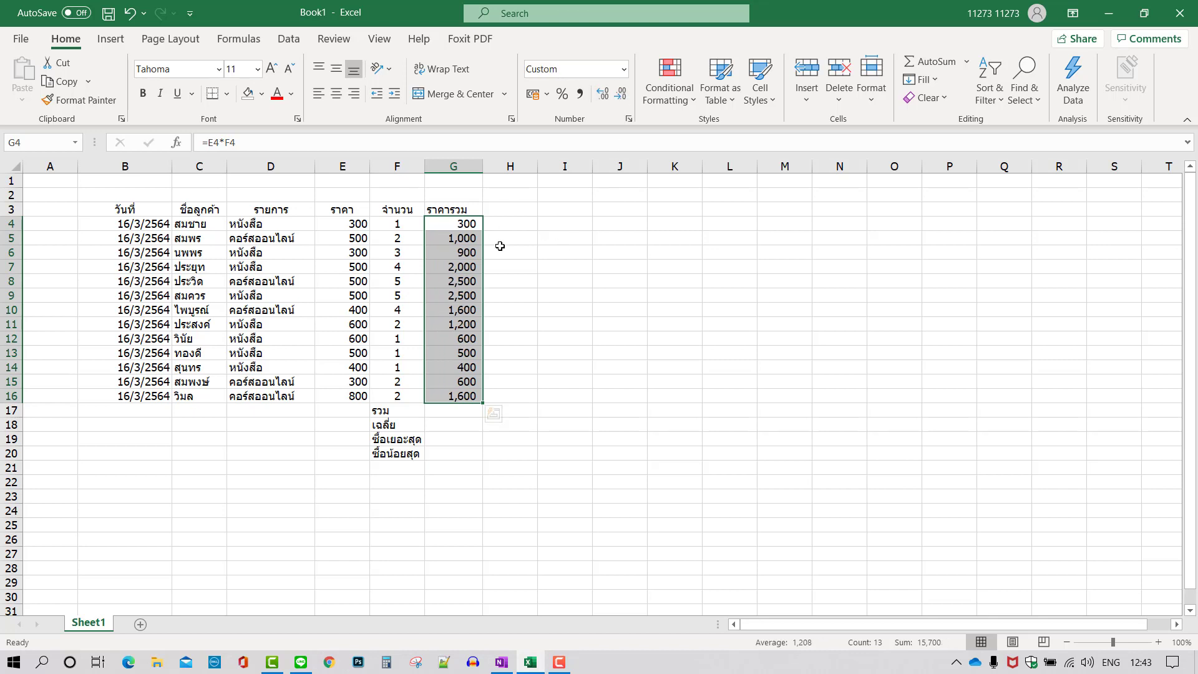
left_click(573, 318)
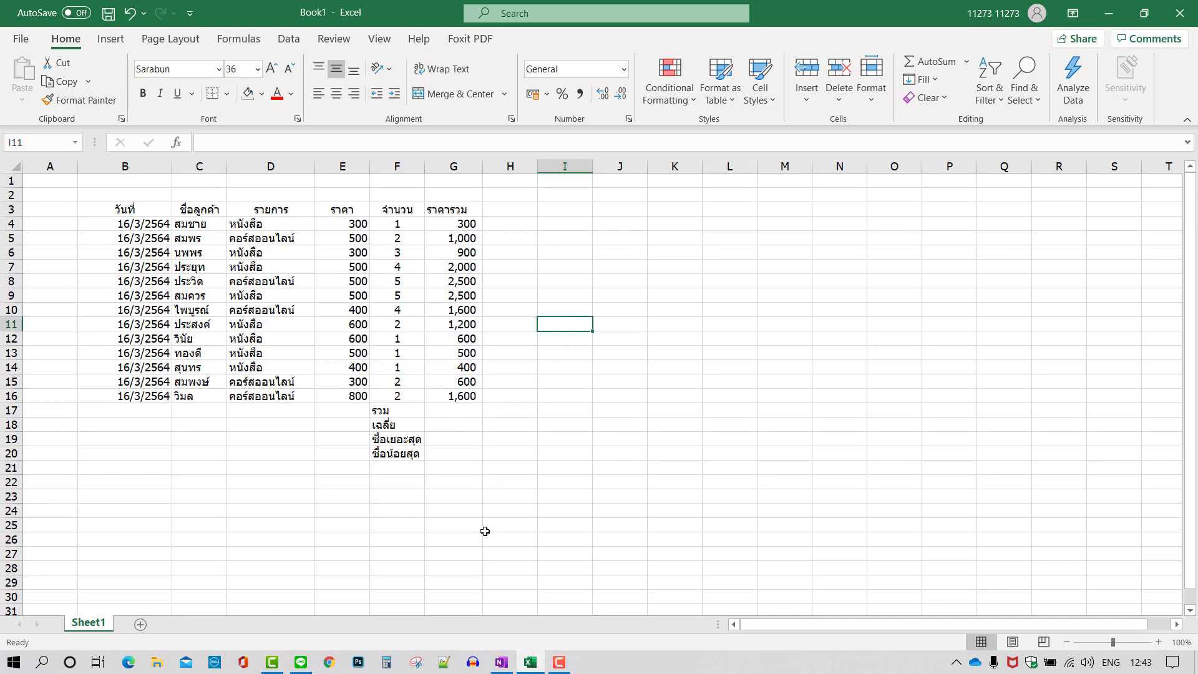
left_click(452, 411)
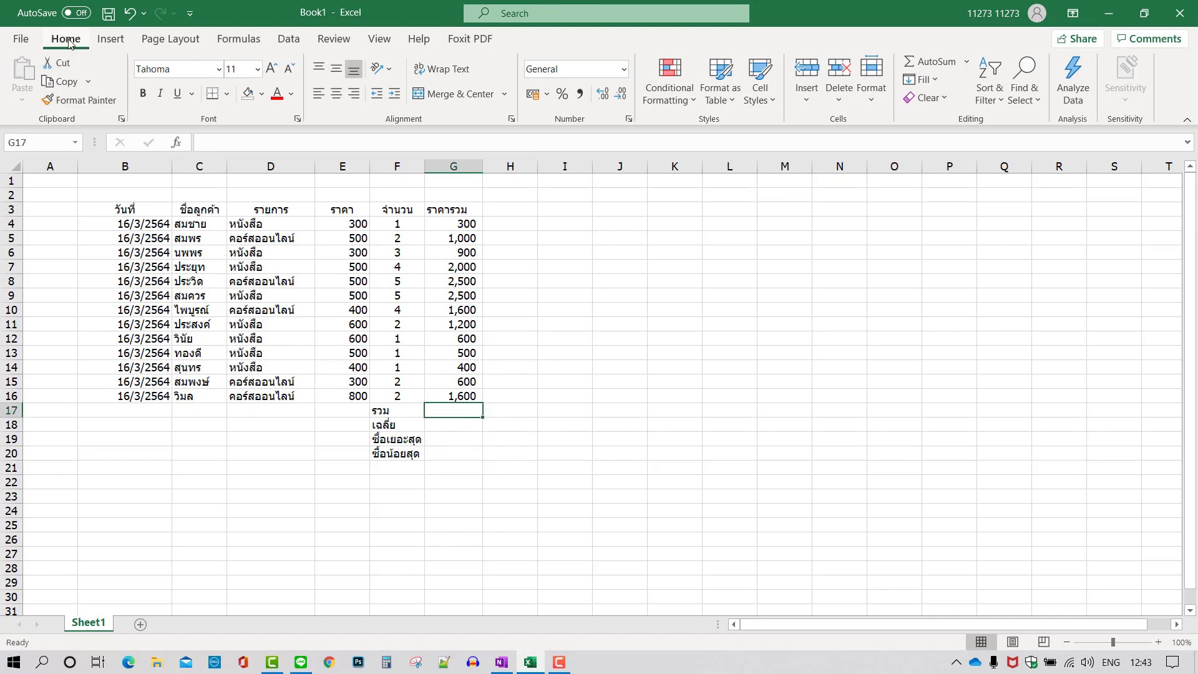
- Use AutoSum to put =SUM(G4:G16) in G17, giving 15,700
left_click(928, 61)
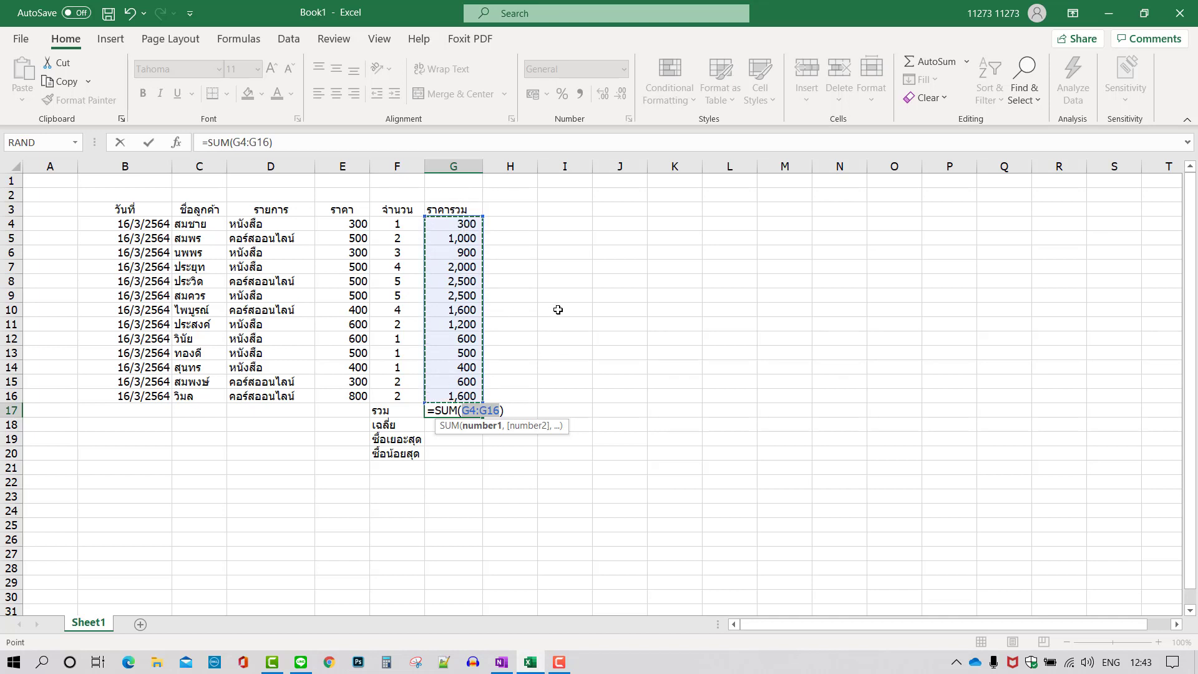
key("Return")
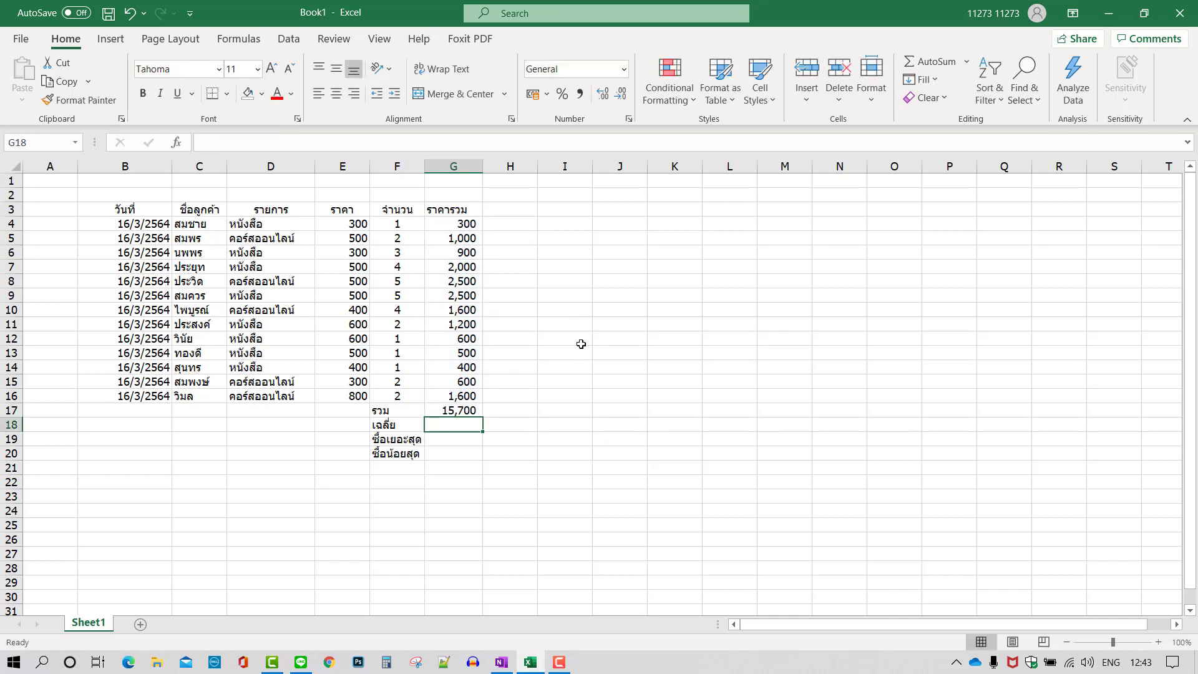
left_click(533, 408)
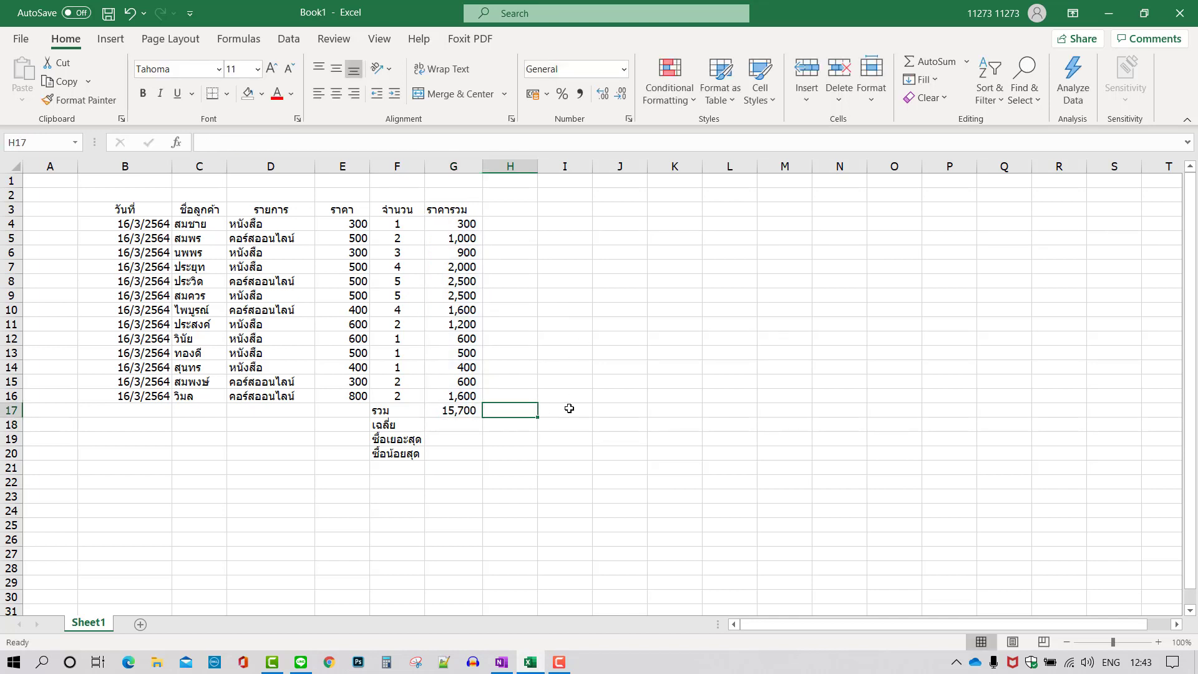
left_click(937, 62)
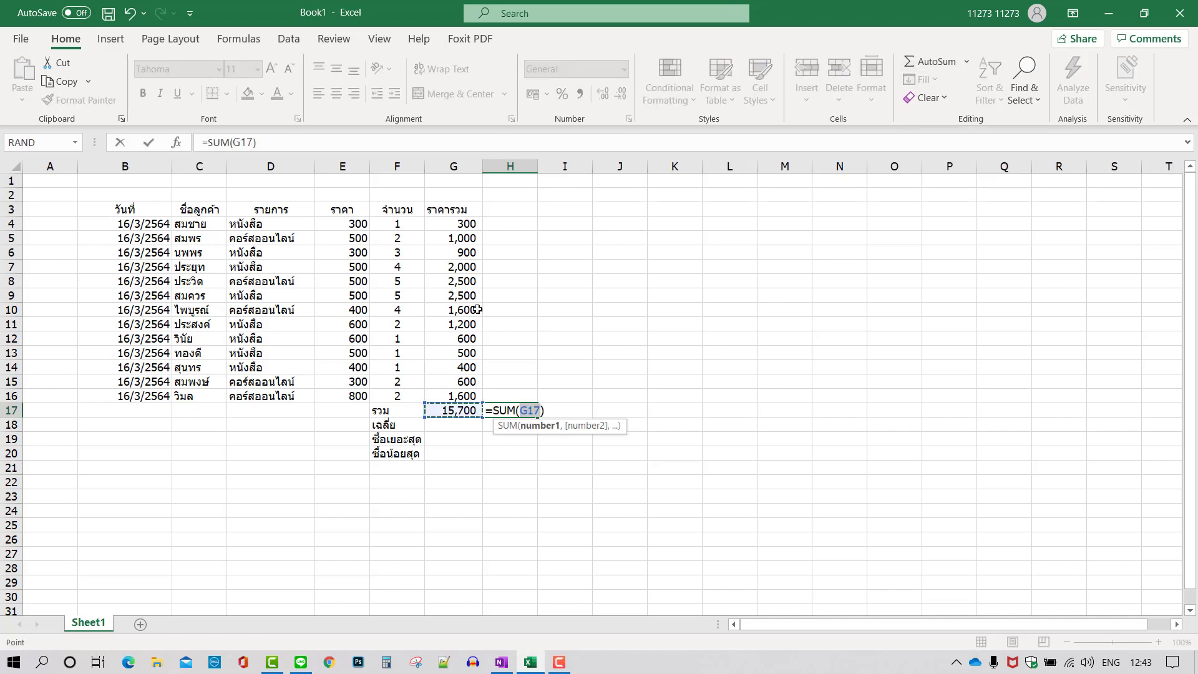
left_click(470, 224)
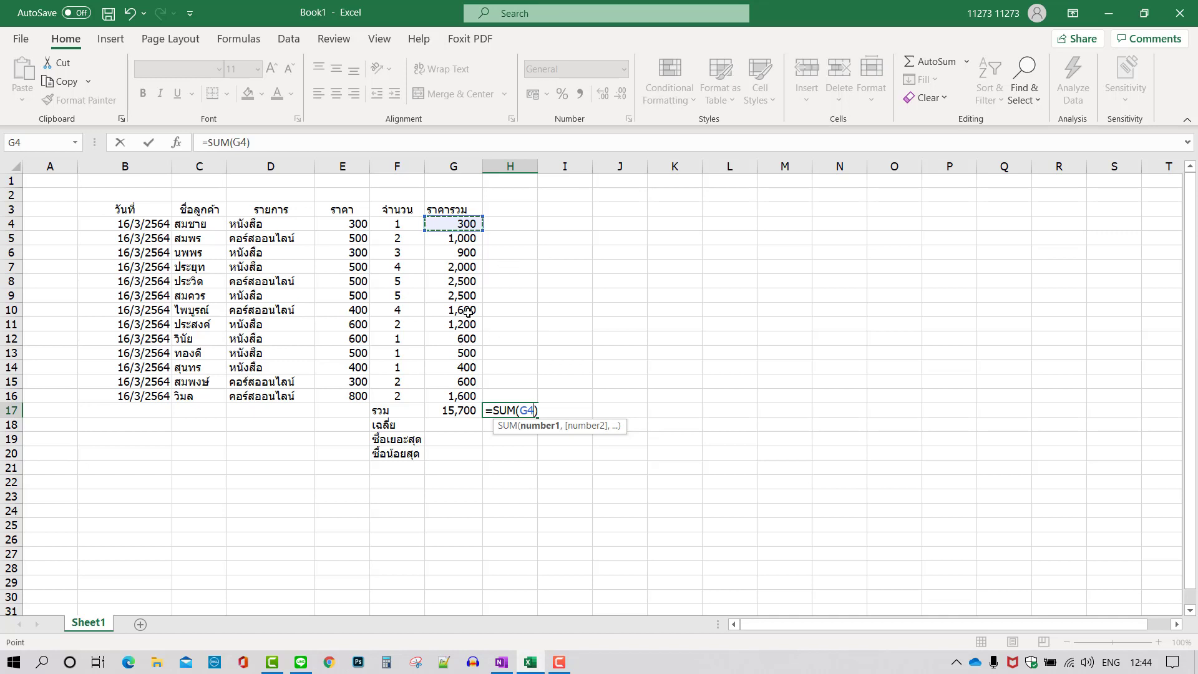
left_click(462, 267, "ctrl")
left_click(462, 296, "ctrl")
left_click(462, 336, "ctrl")
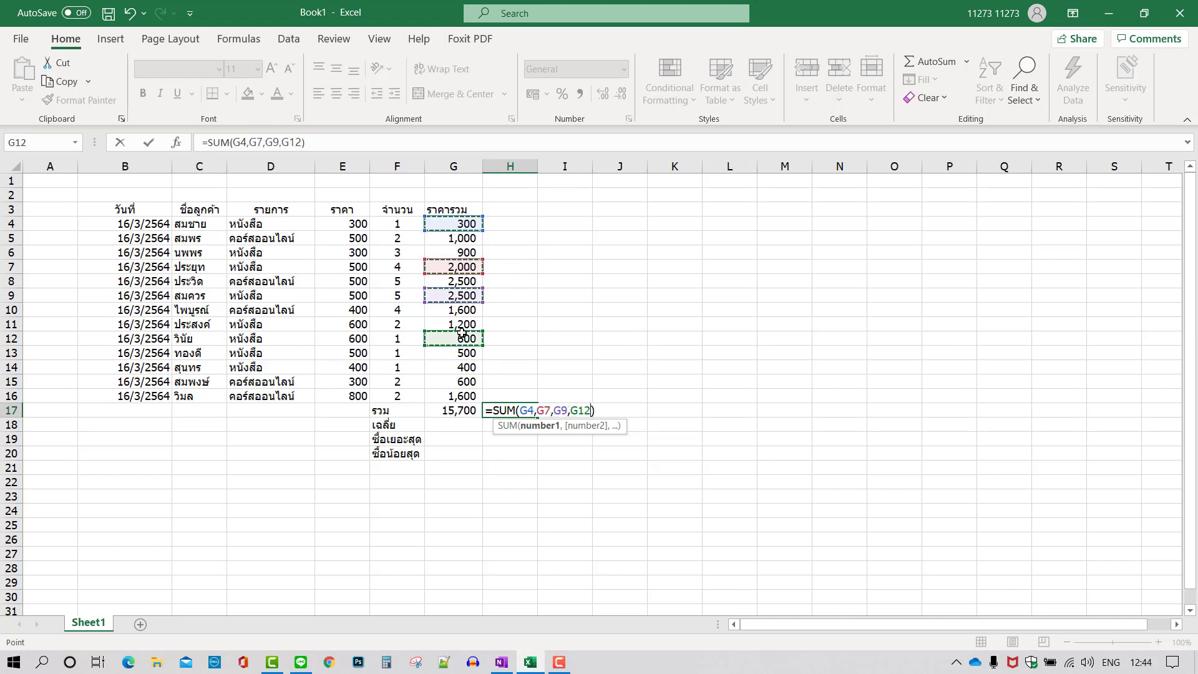
left_click(462, 382, "ctrl")
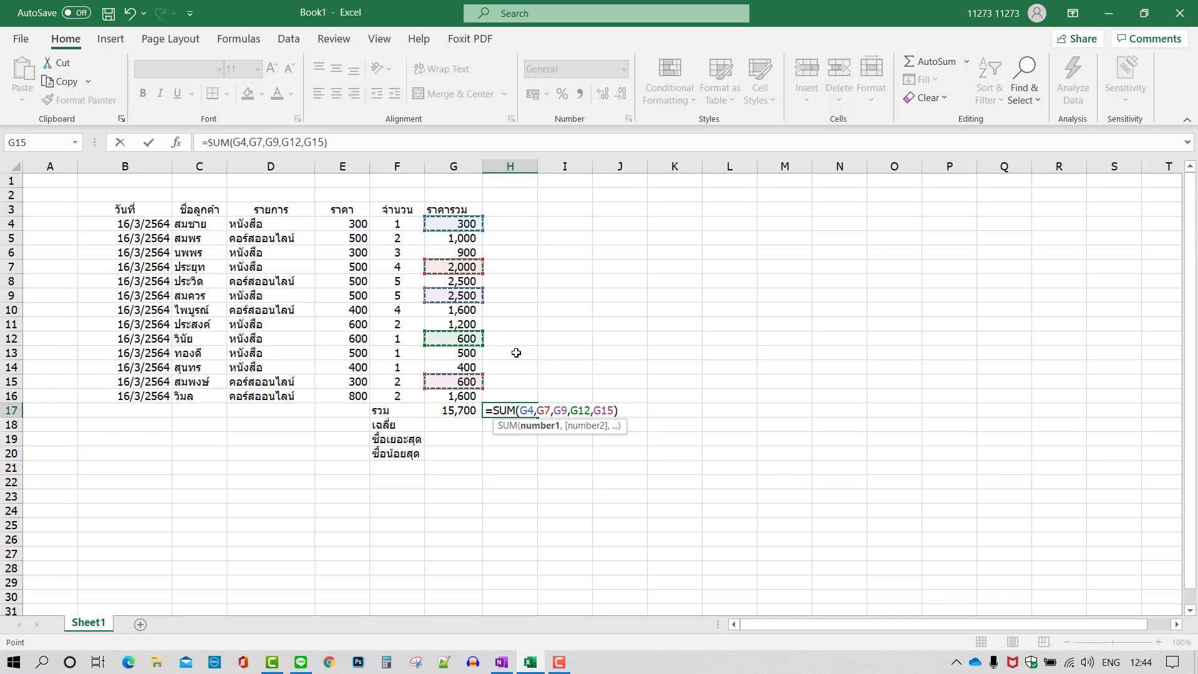
key("Return")
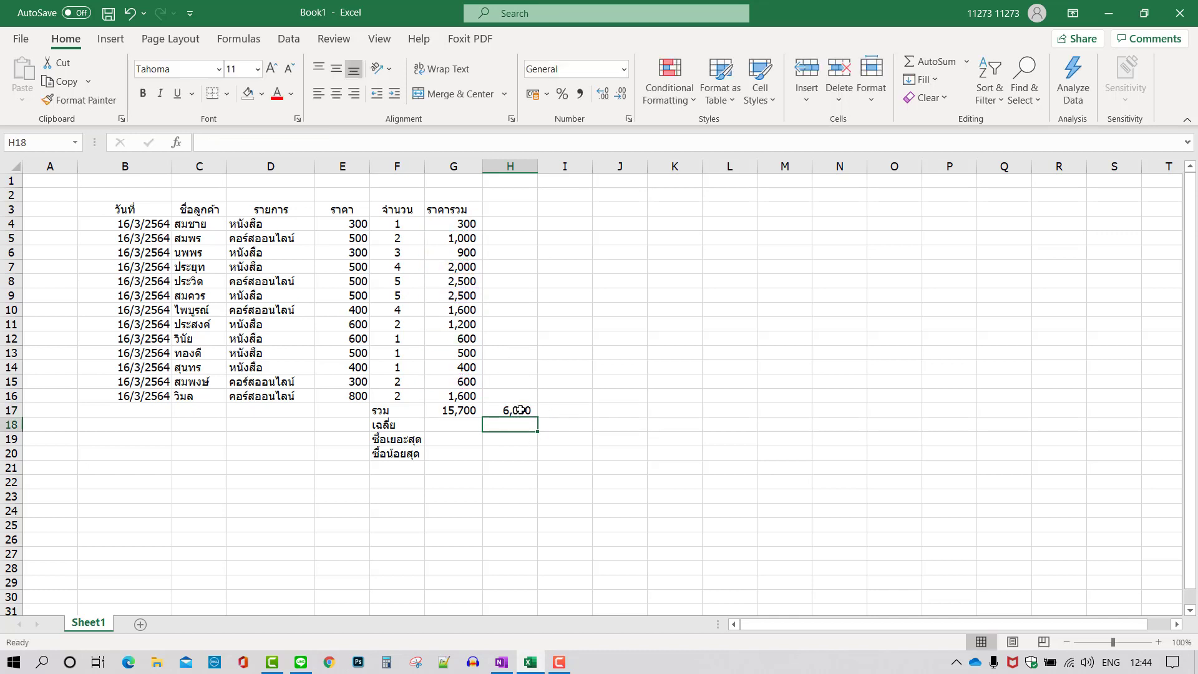
left_click(521, 410)
key("Delete")
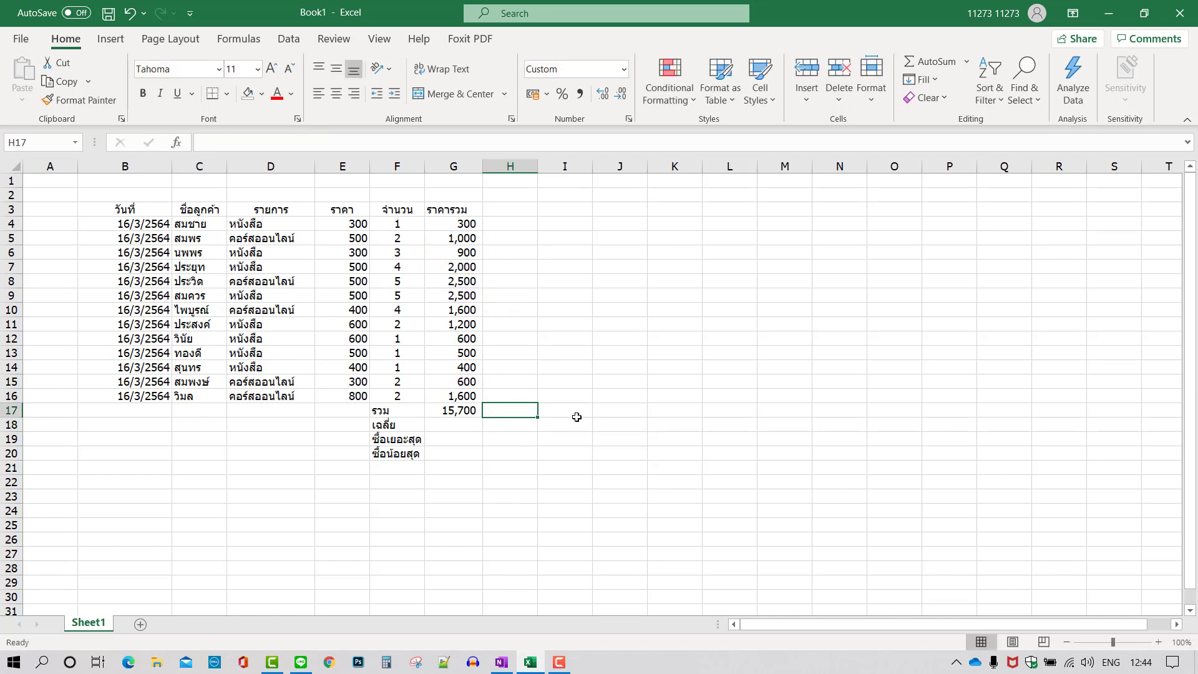
left_click(462, 426)
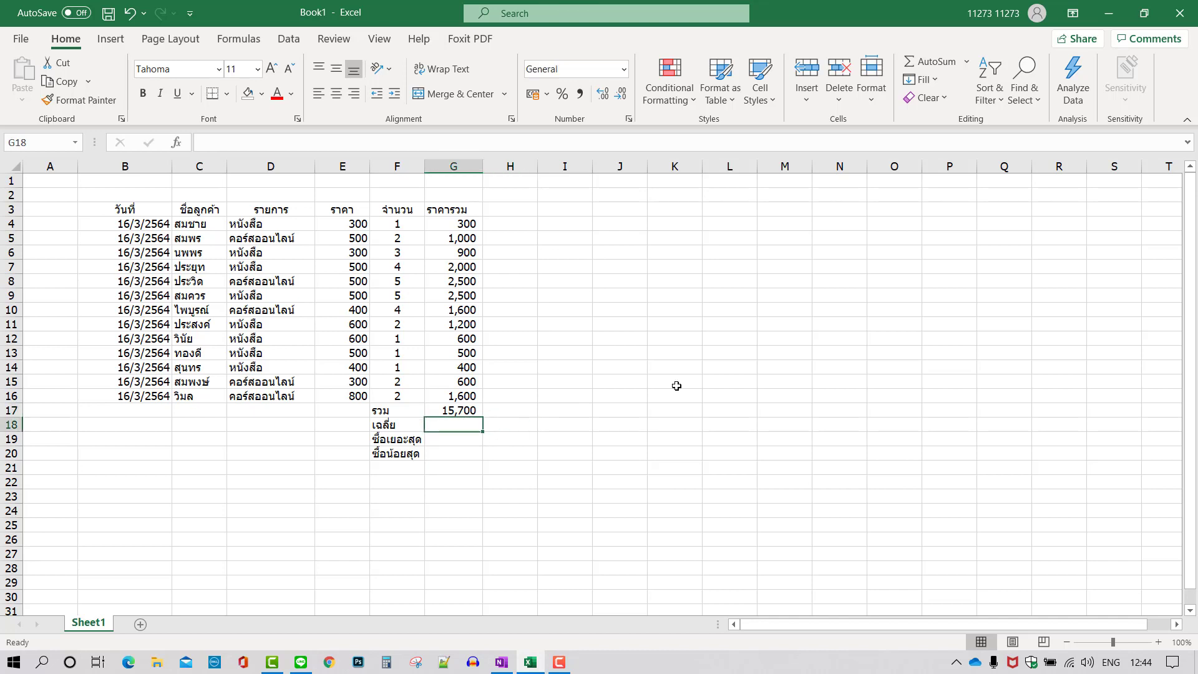
left_click_drag(471, 400, 462, 224)
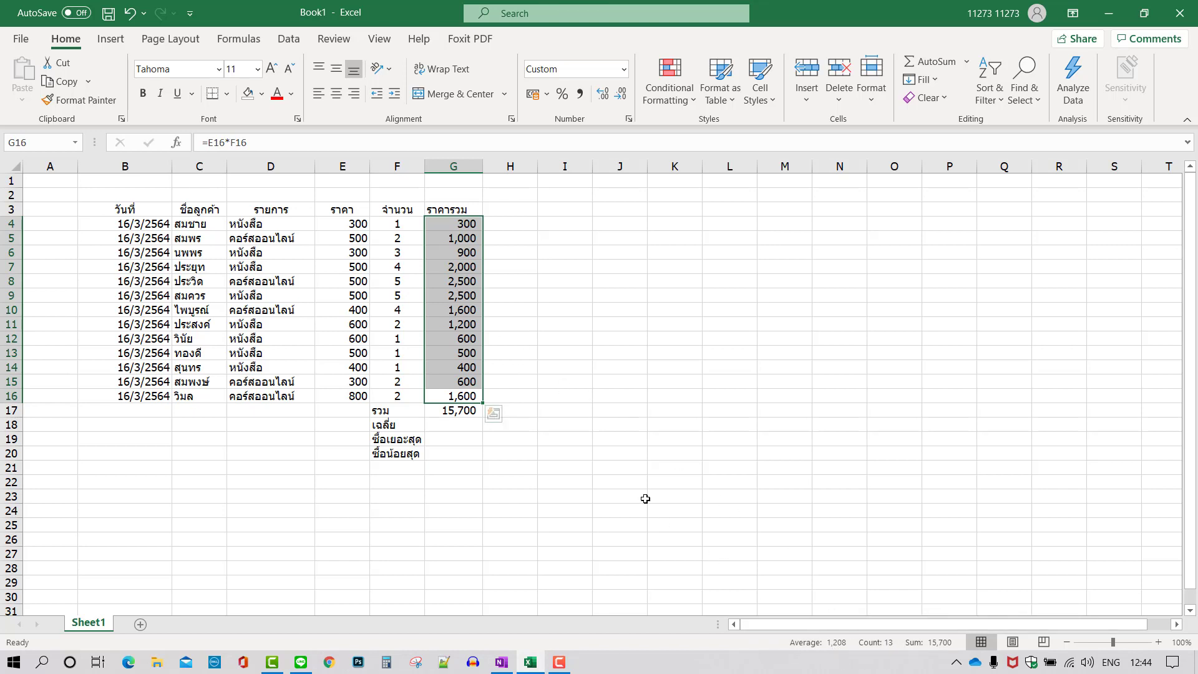
left_click(540, 411)
left_click(472, 425)
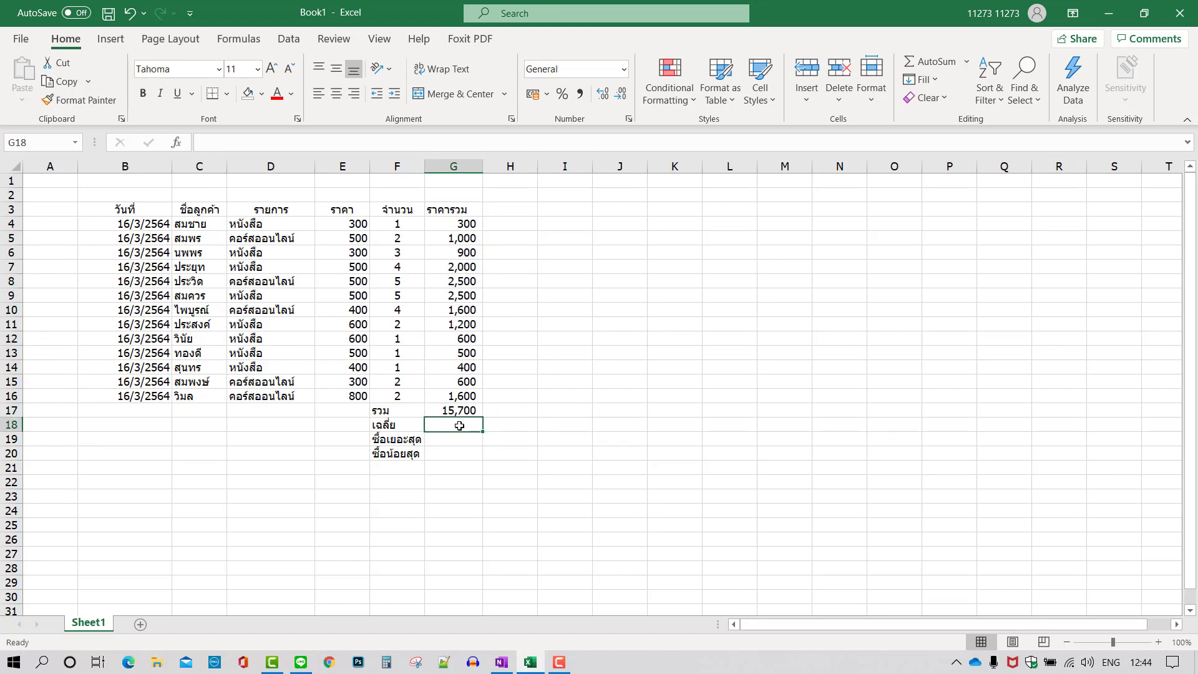
- Insert =AVERAGE(G4:G16) in G18 to show 1,208, then check G4's formula
left_click(967, 62)
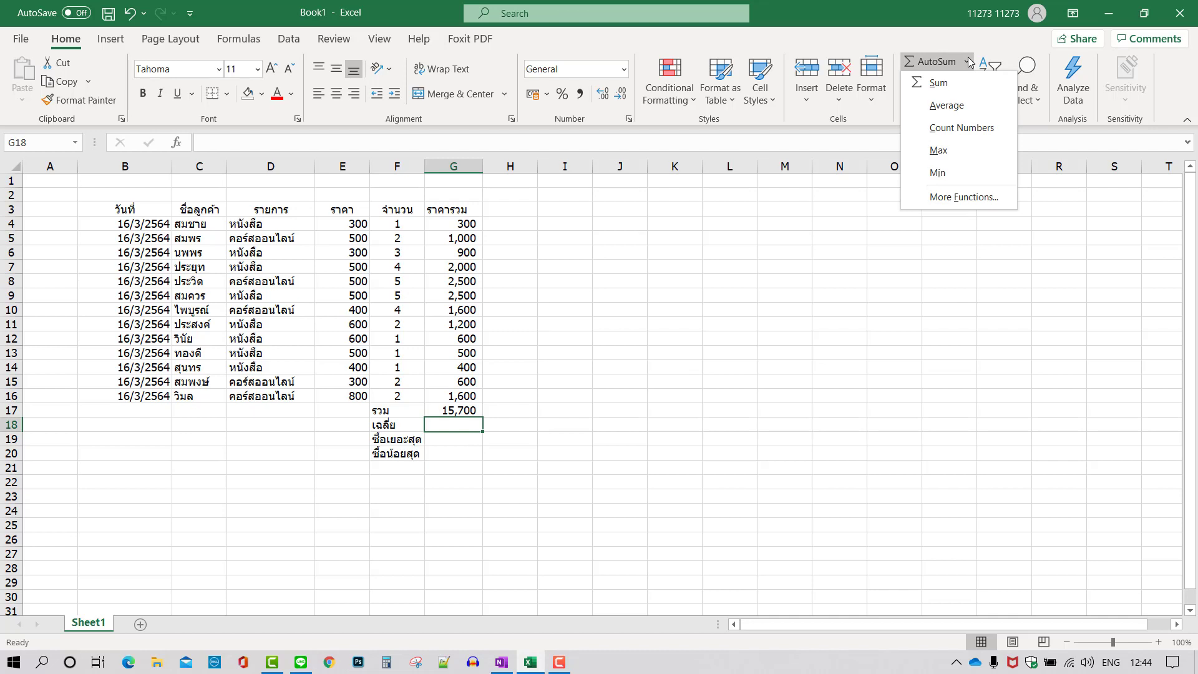
left_click(947, 106)
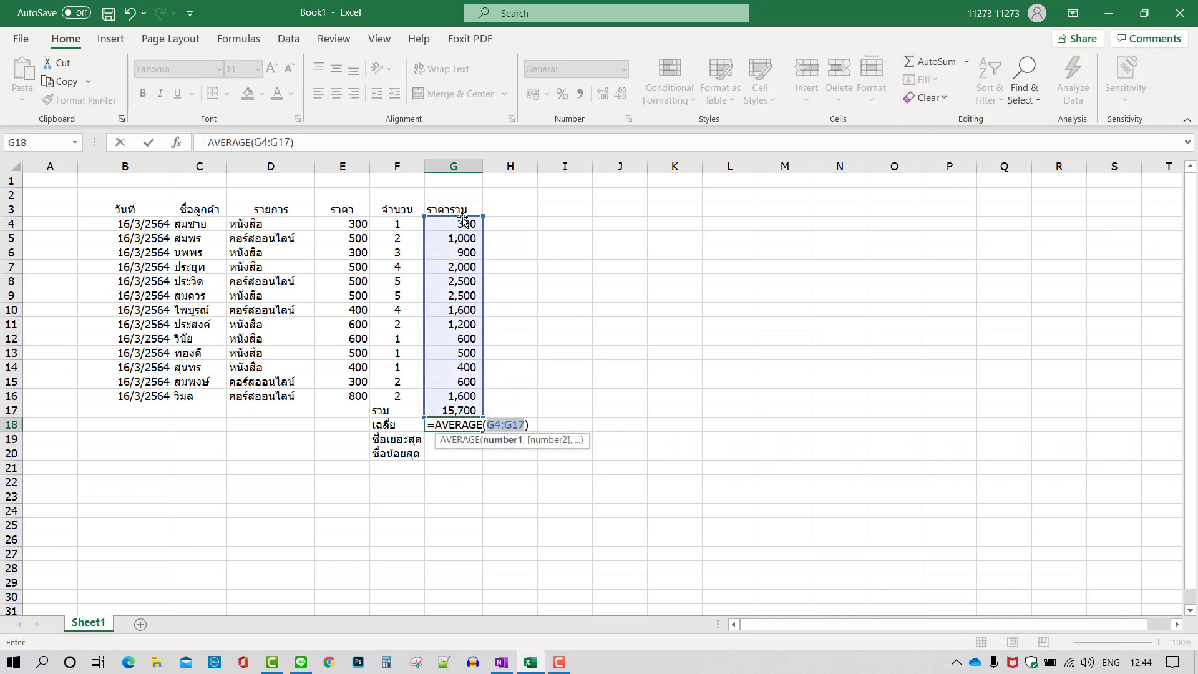
left_click_drag(463, 220, 451, 401)
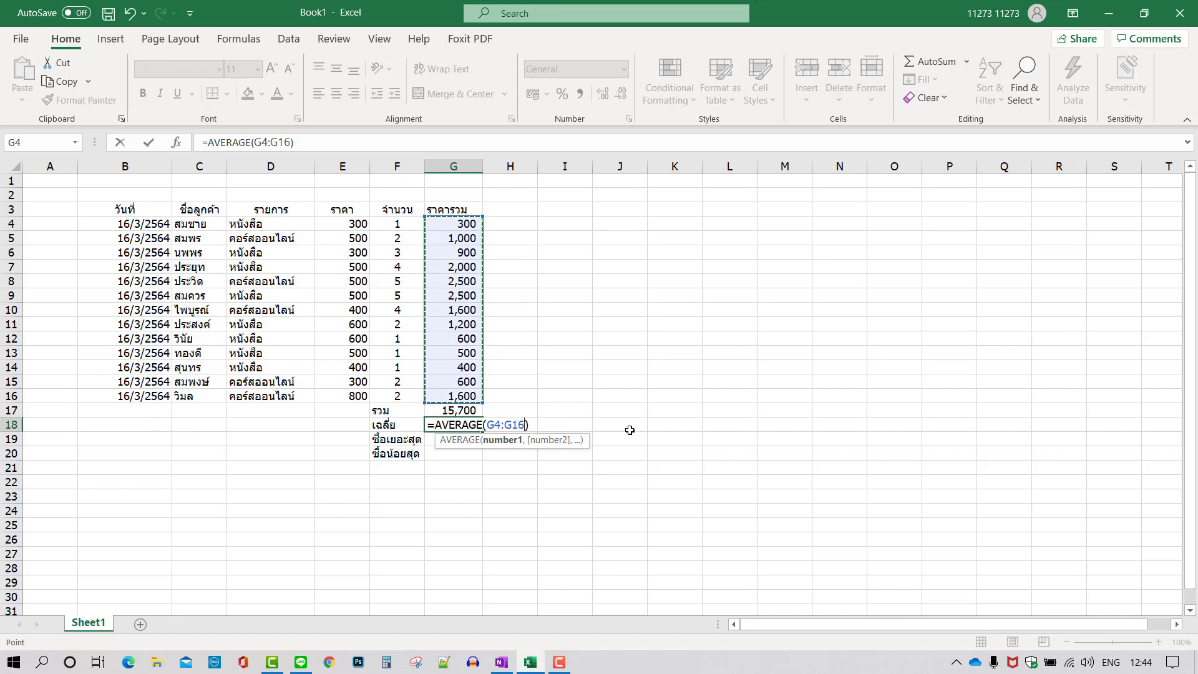
key("Return")
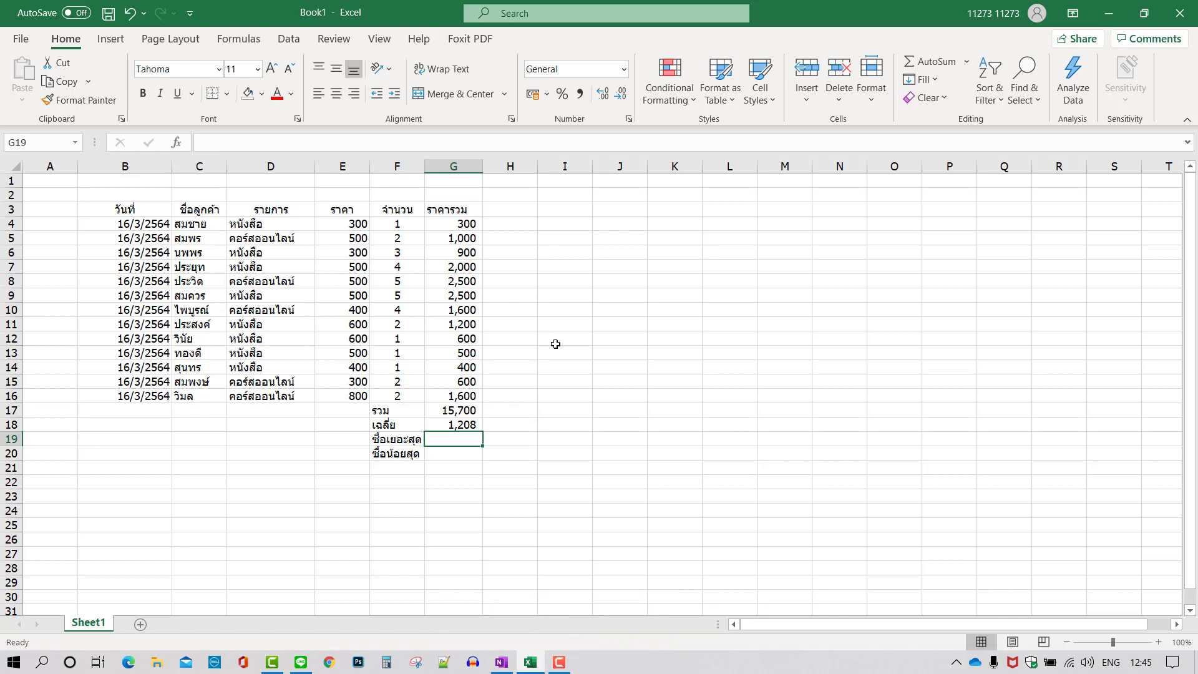
left_click(467, 223)
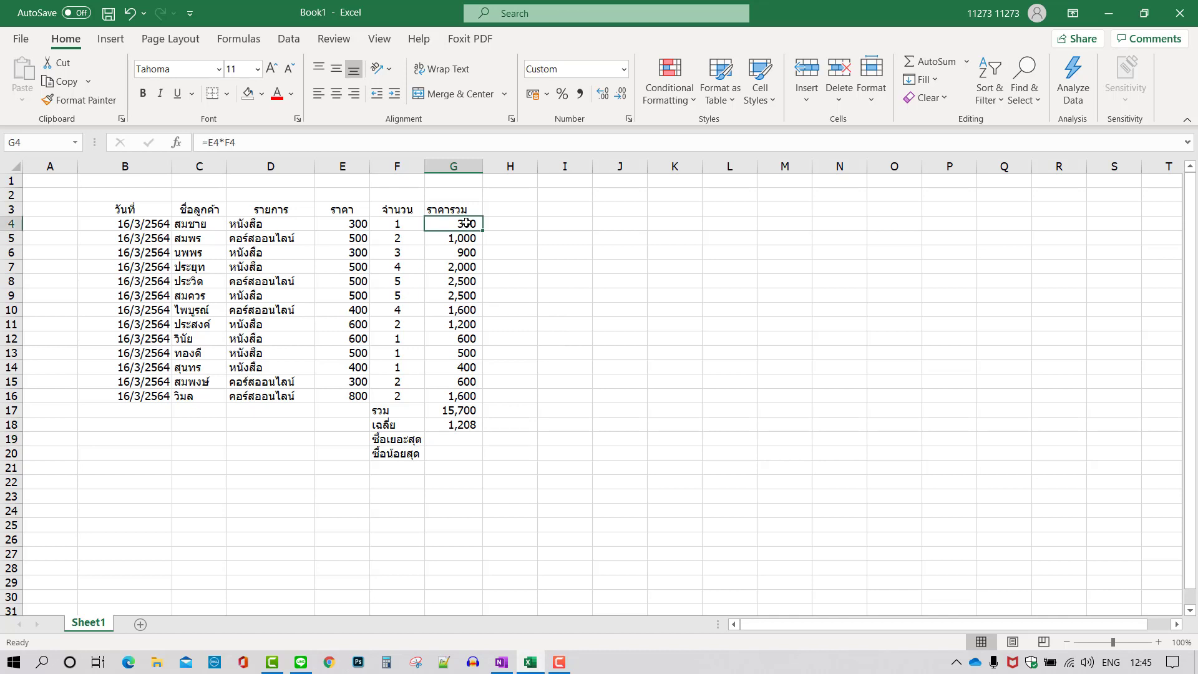
left_click(455, 439)
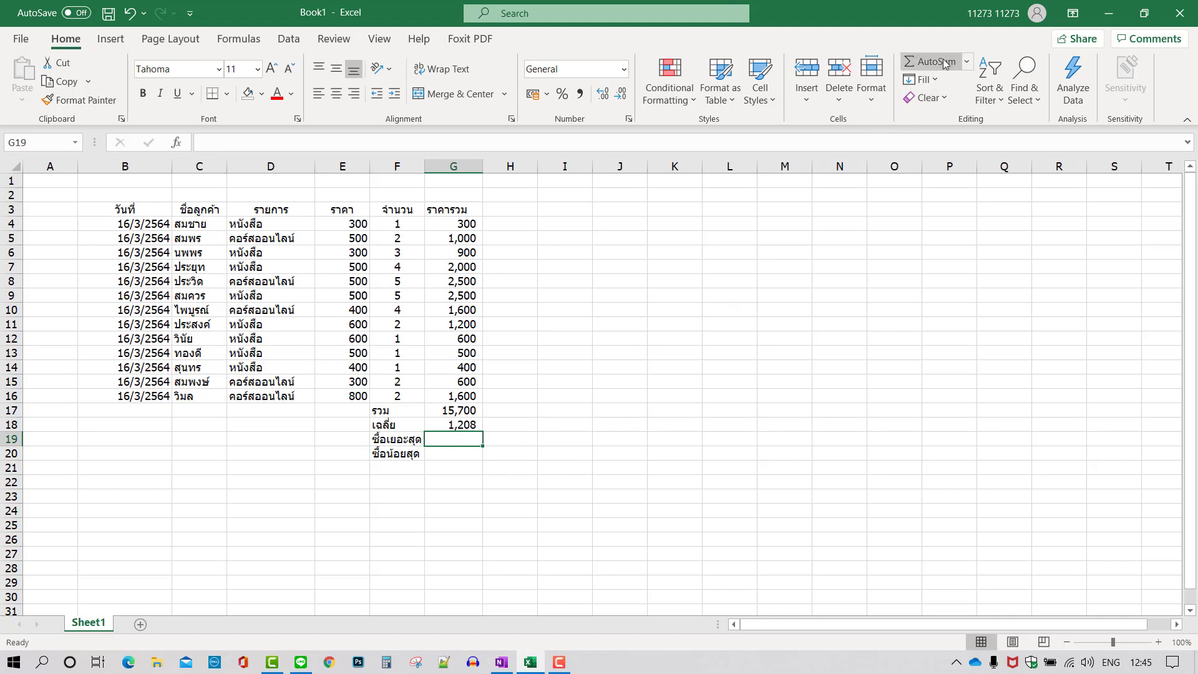
- Insert =MAX(G4:G16) in G19, showing the largest total, 2,500
left_click(967, 62)
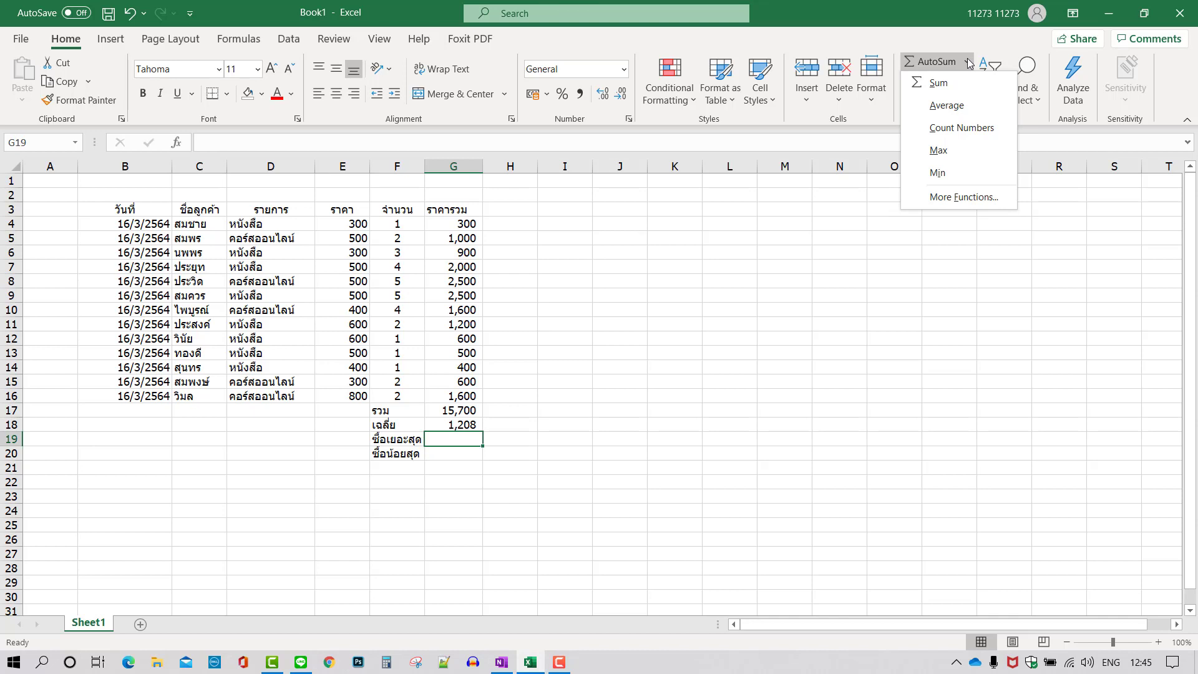
left_click(939, 151)
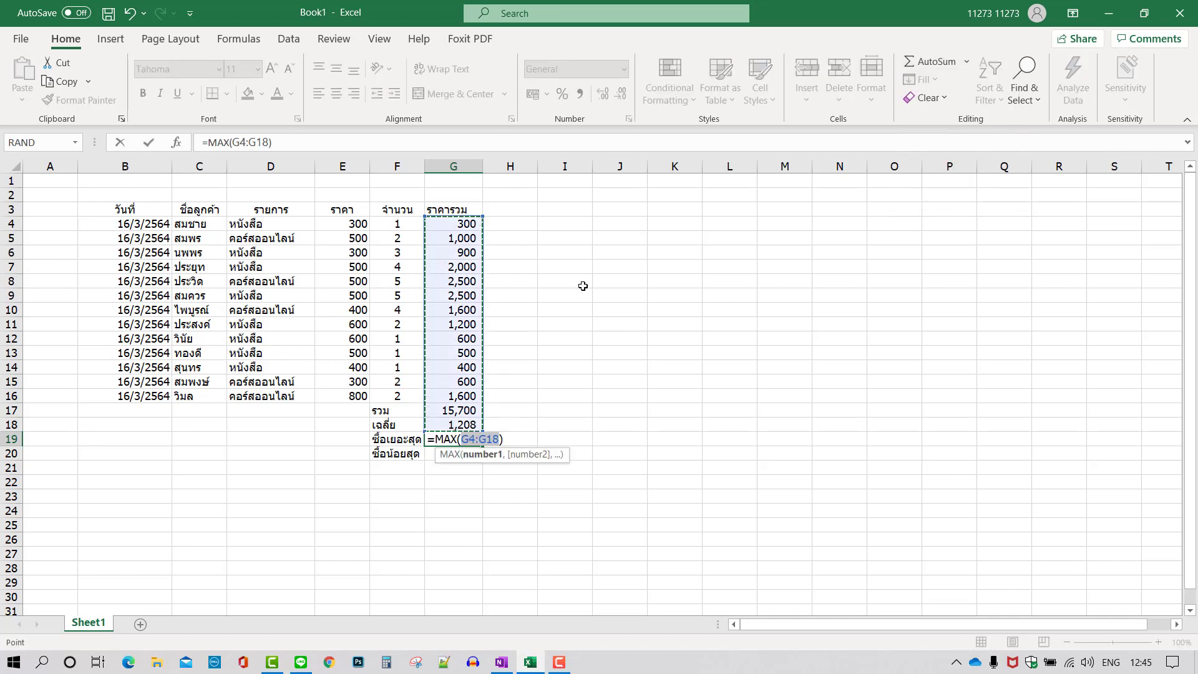
left_click_drag(465, 224, 448, 400)
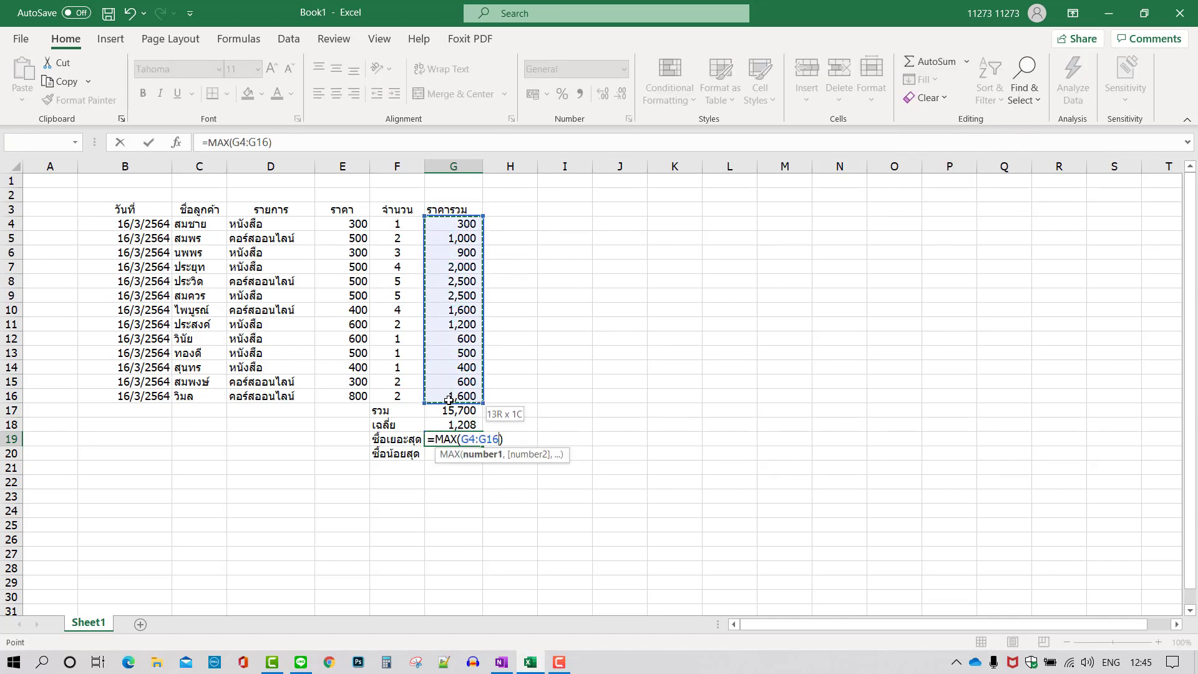
key("Return")
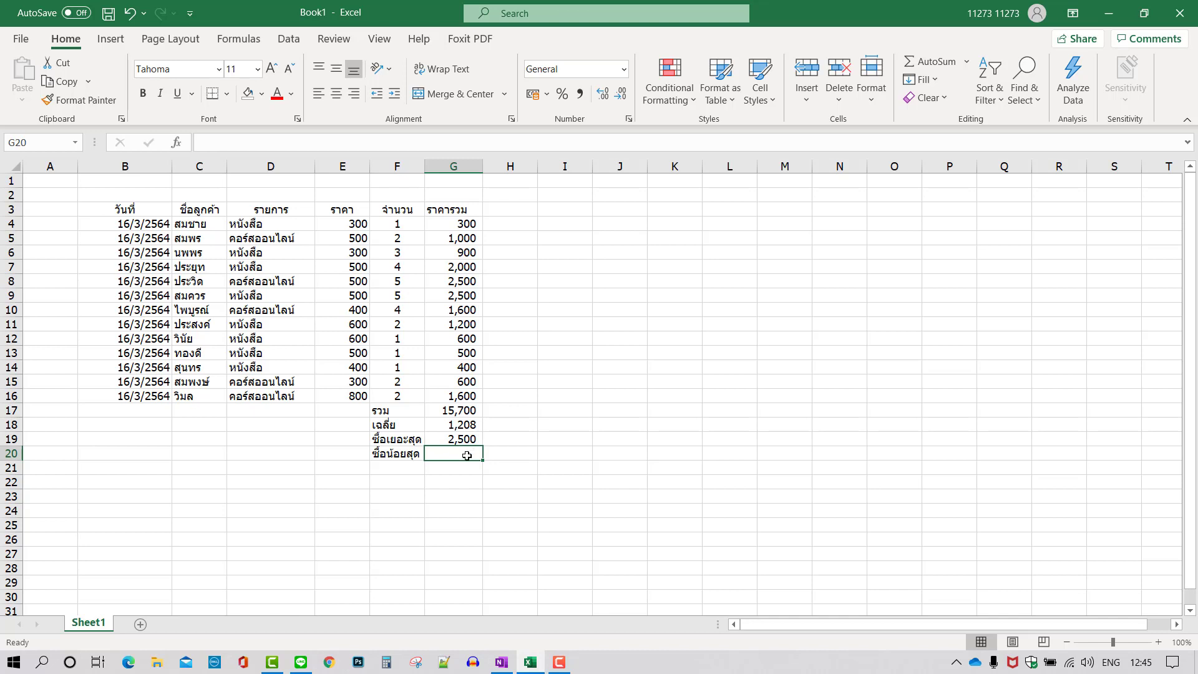
- Insert =MIN(G4:G16) in G20, showing the smallest total, 300
left_click(515, 451)
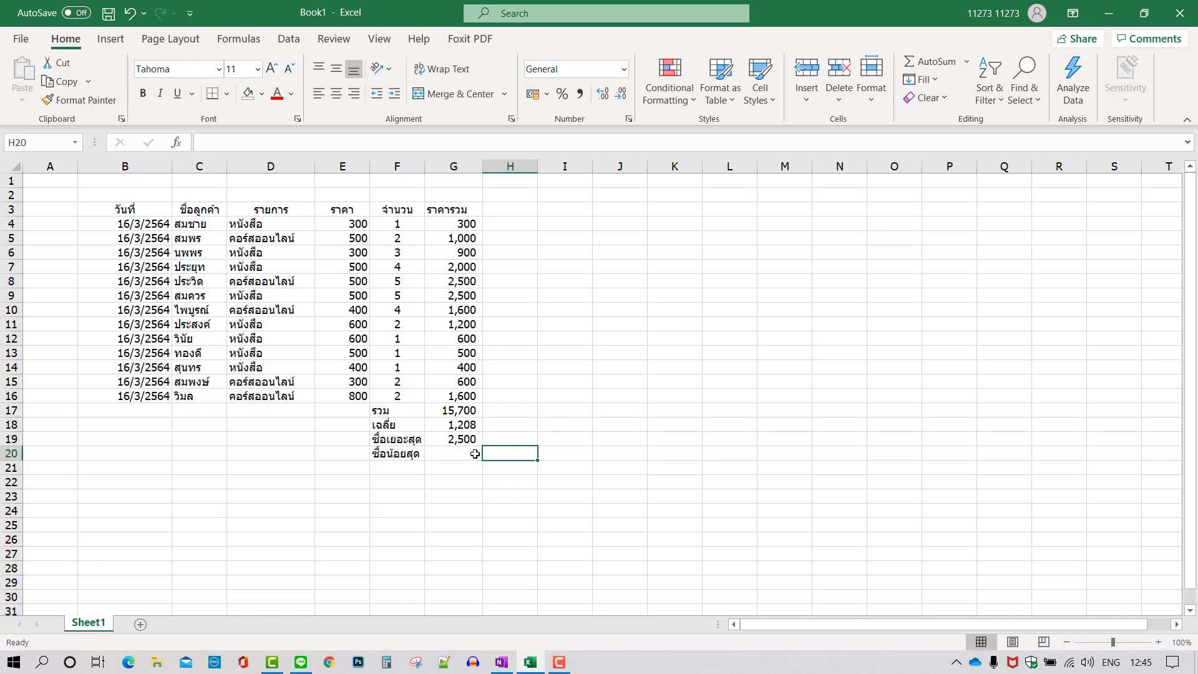
left_click(463, 454)
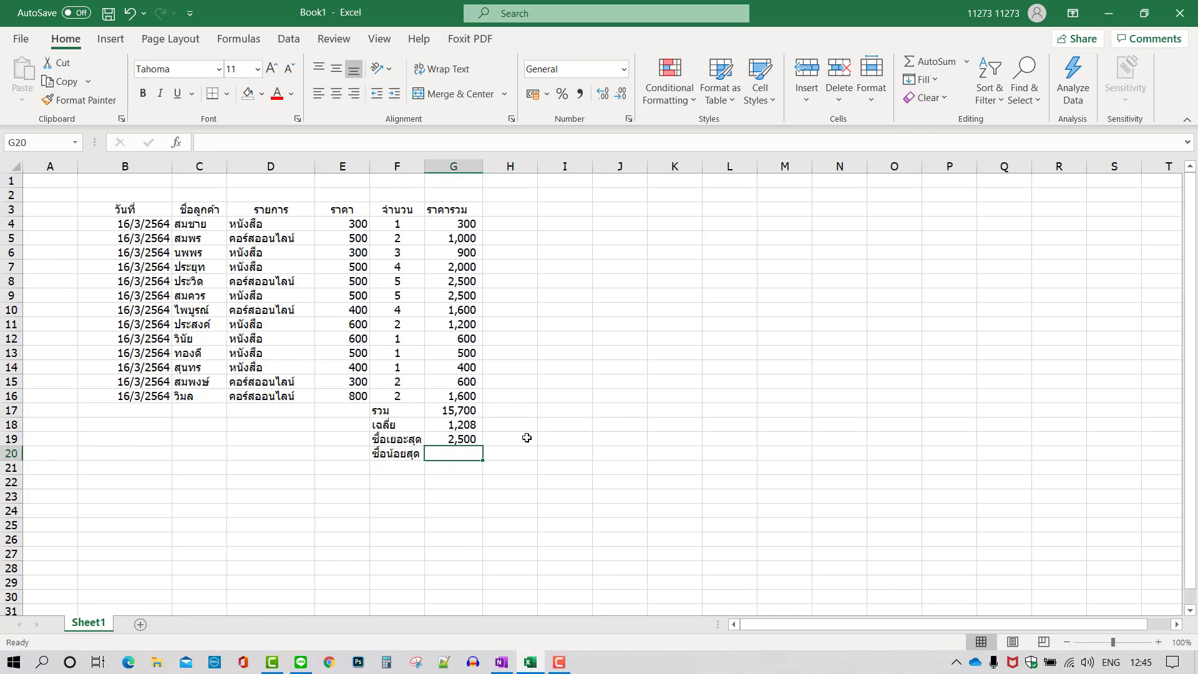
left_click(972, 65)
left_click(942, 169)
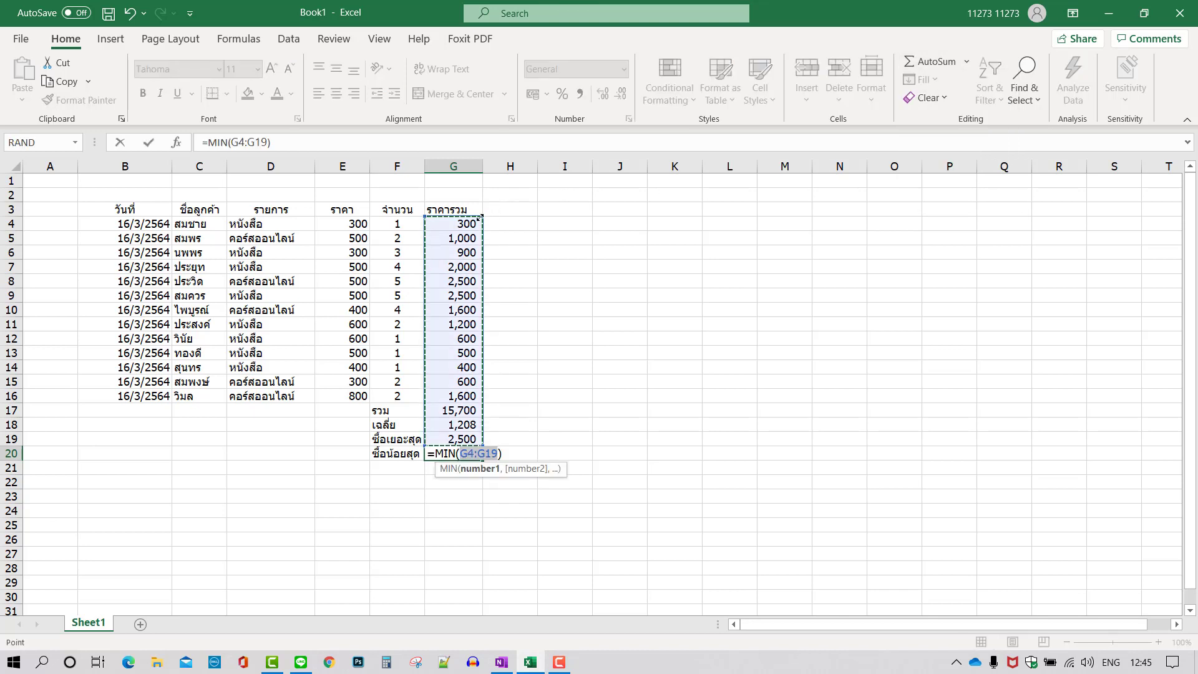
left_click_drag(477, 222, 454, 397)
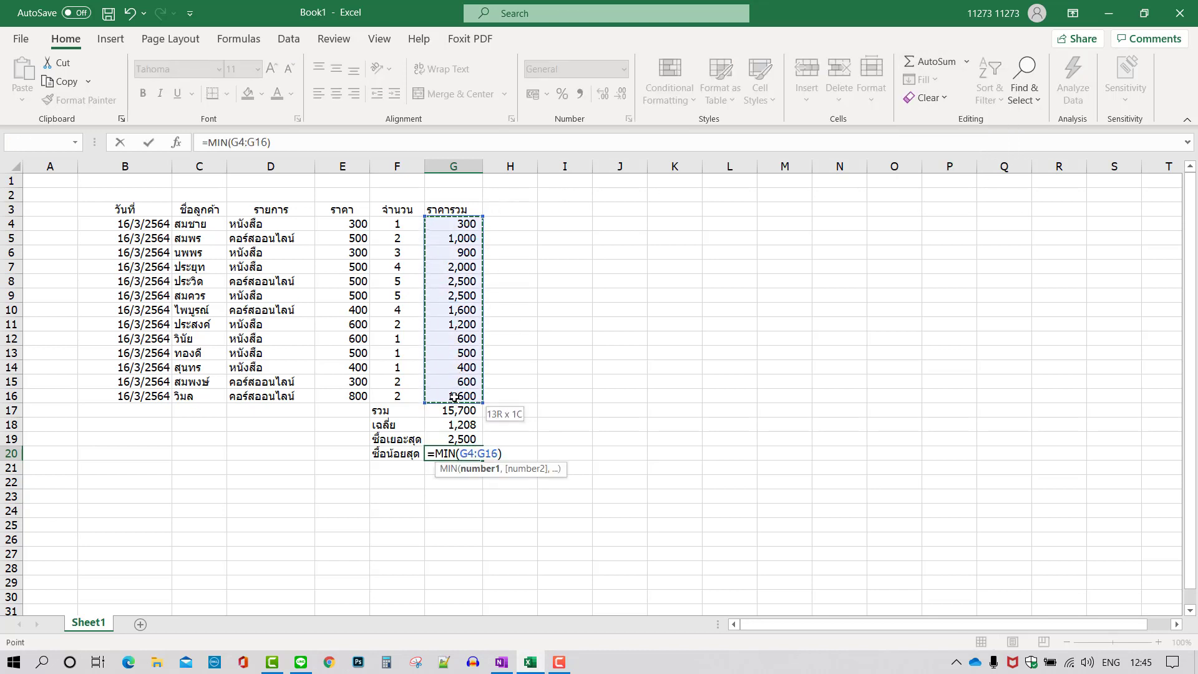
key("Return")
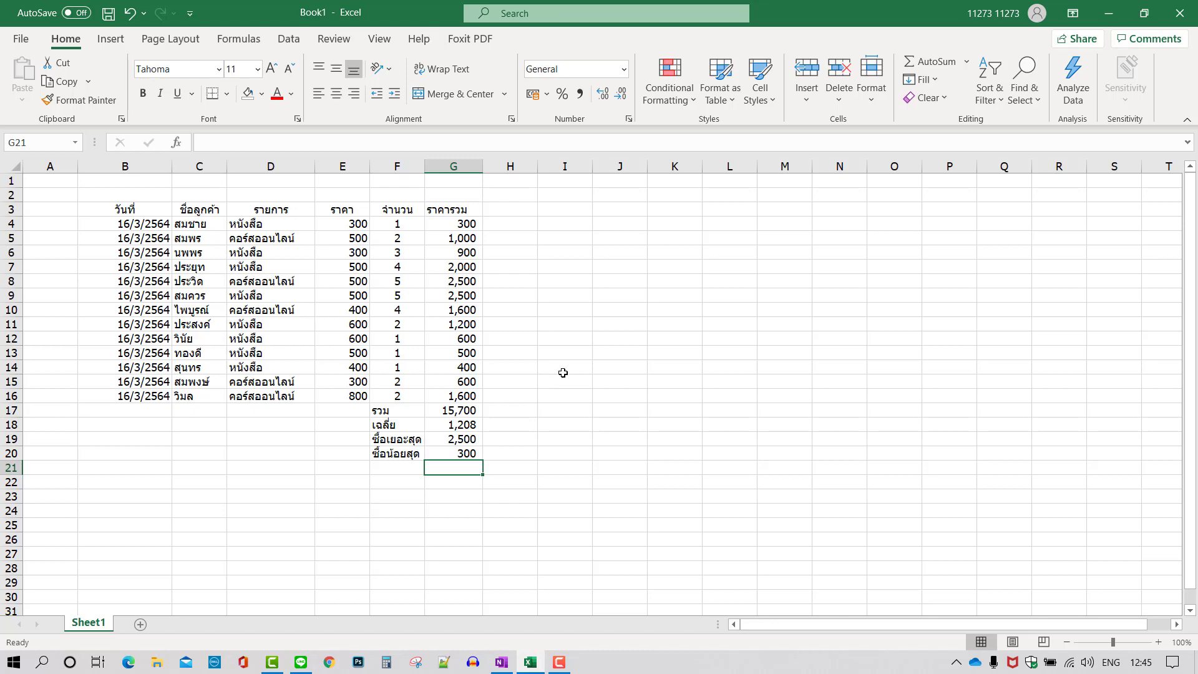
left_click(521, 254)
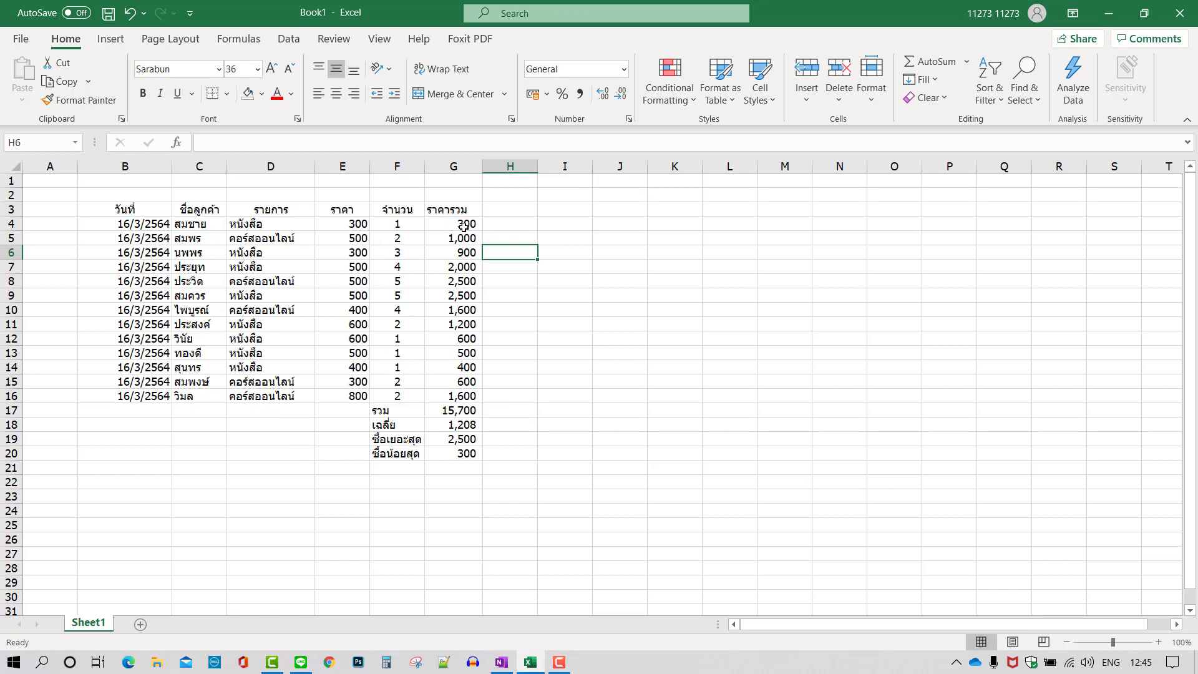
left_click(457, 408)
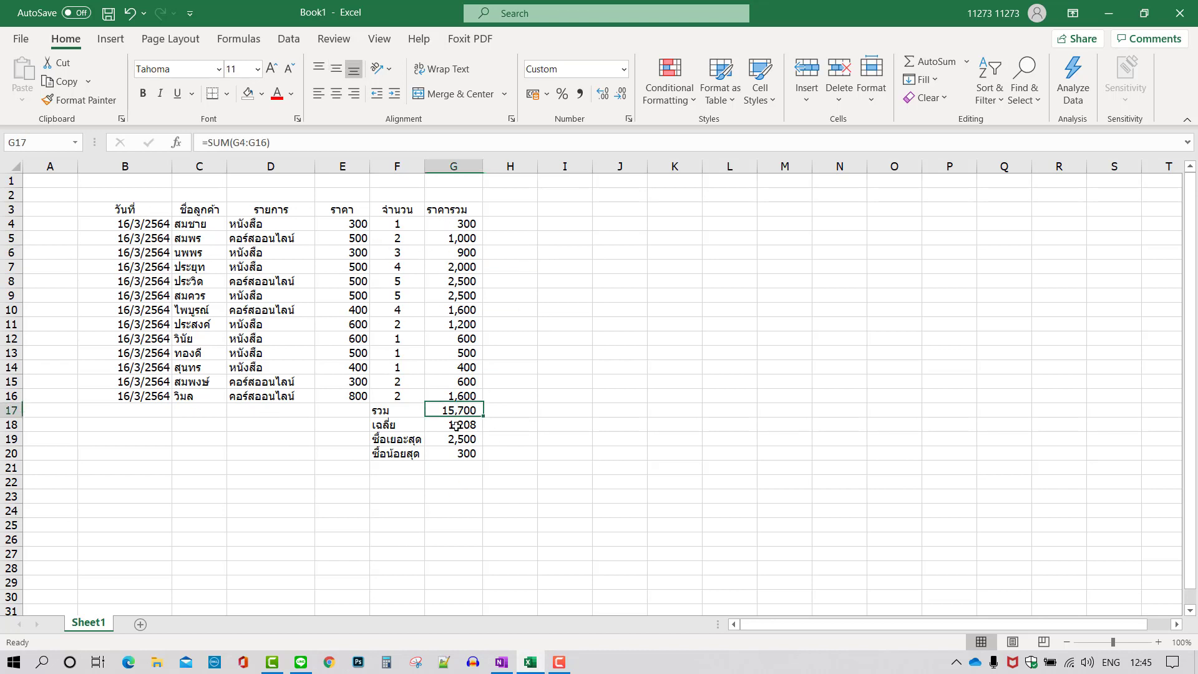
left_click(465, 428)
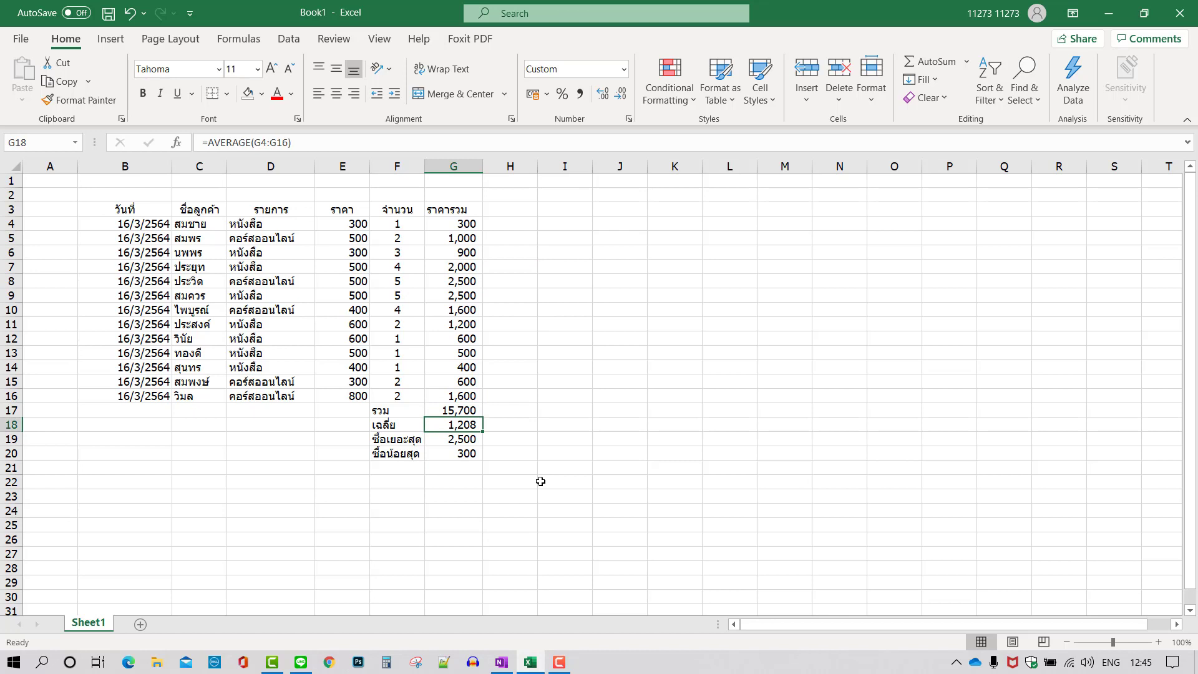
left_click(456, 442)
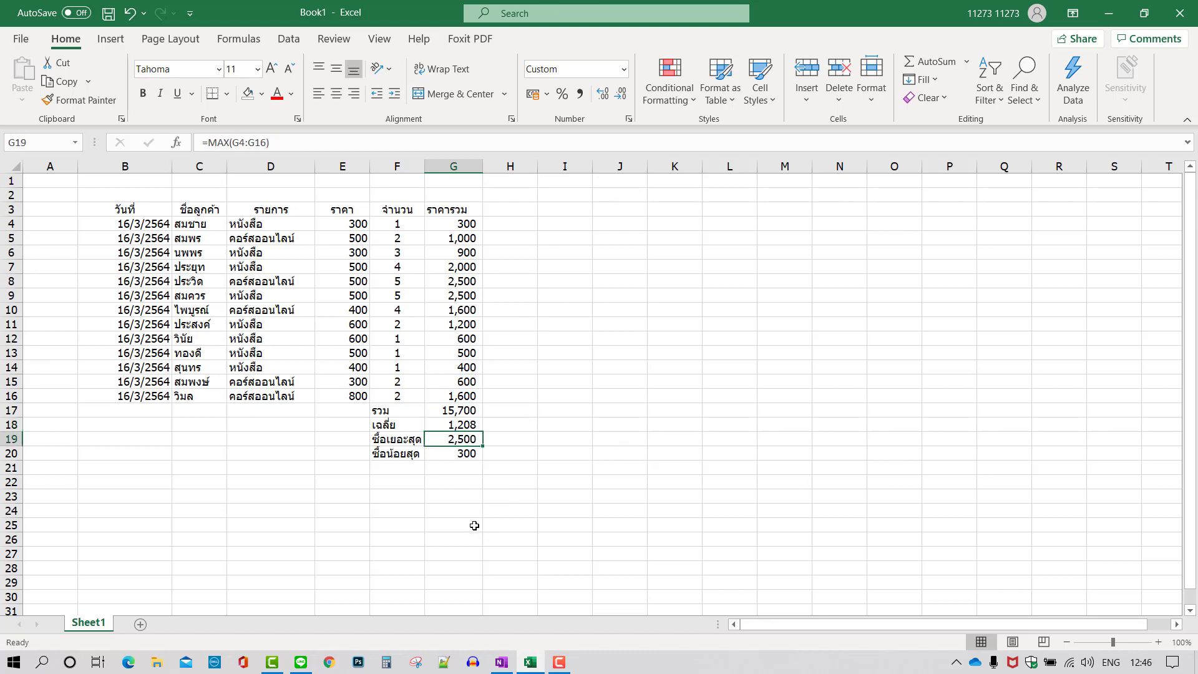
left_click(467, 460)
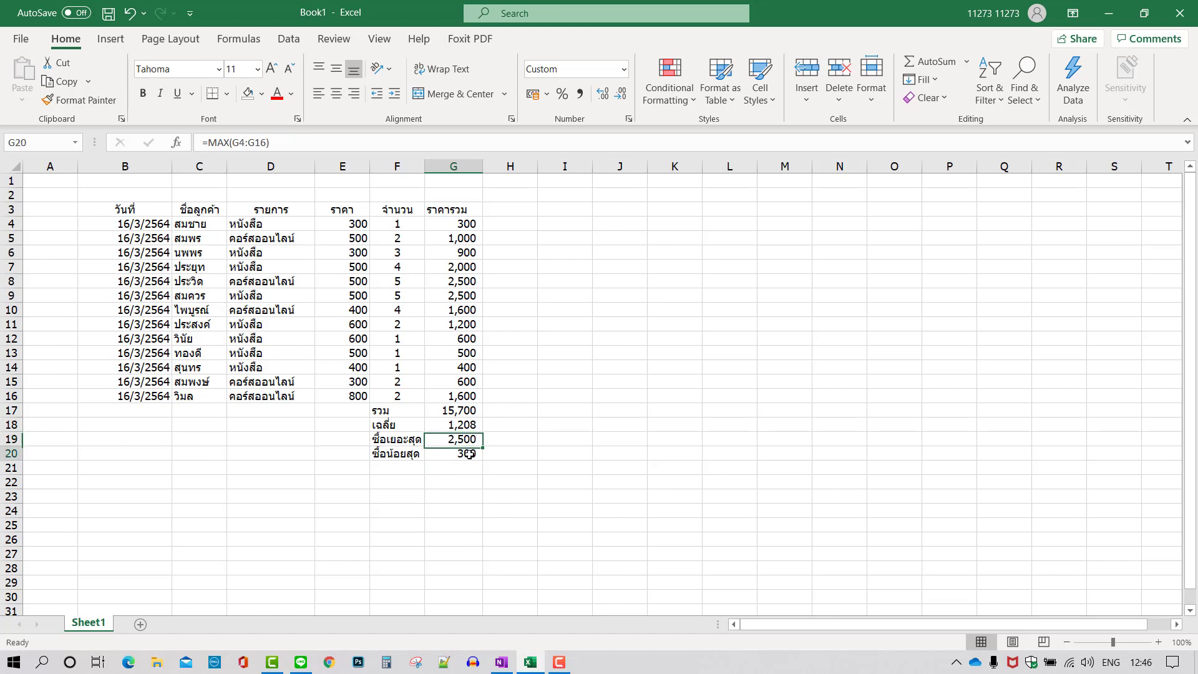
left_click(561, 424)
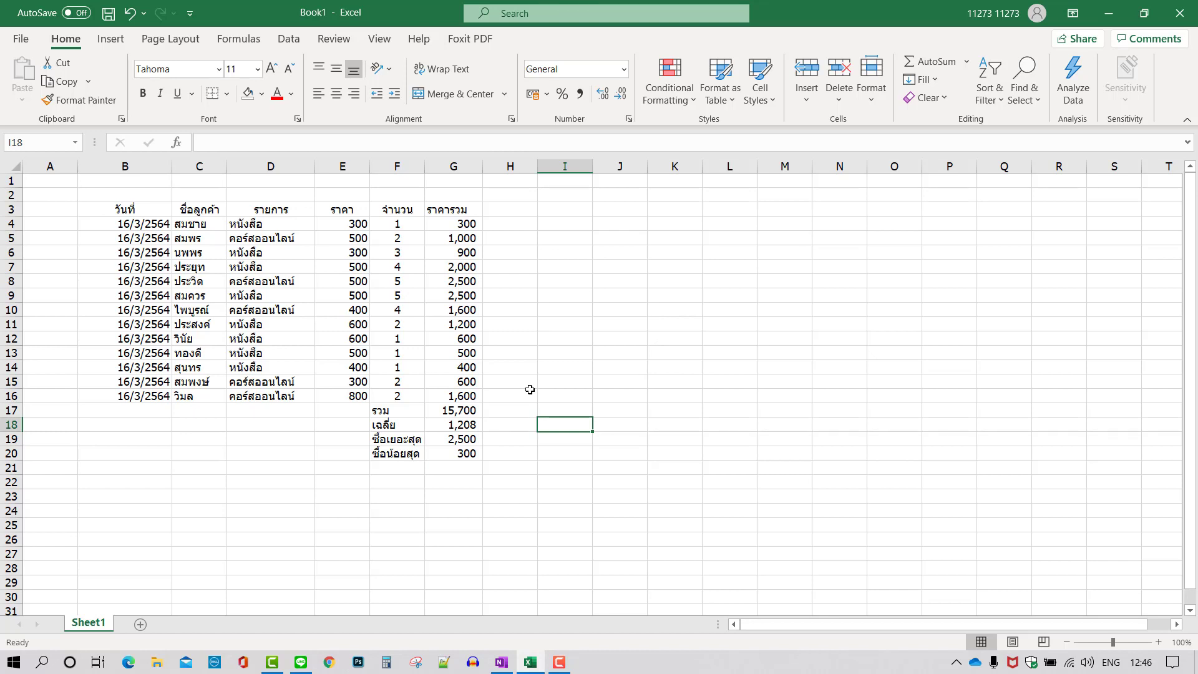
left_click(525, 390)
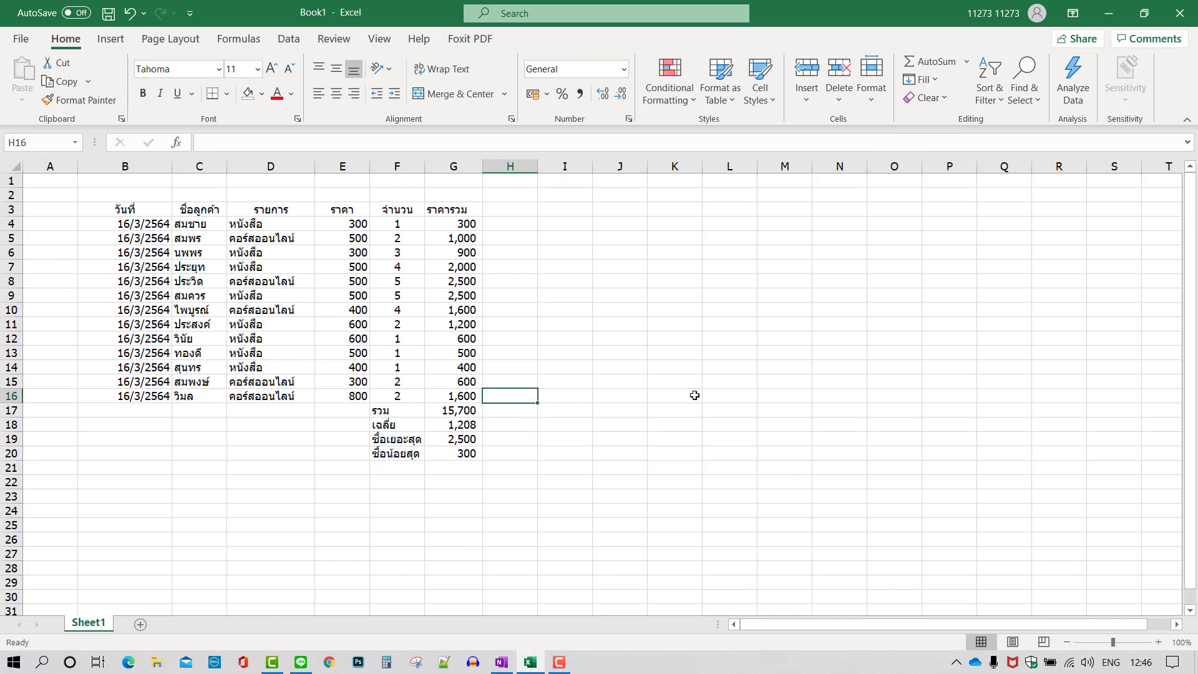
left_click(460, 424)
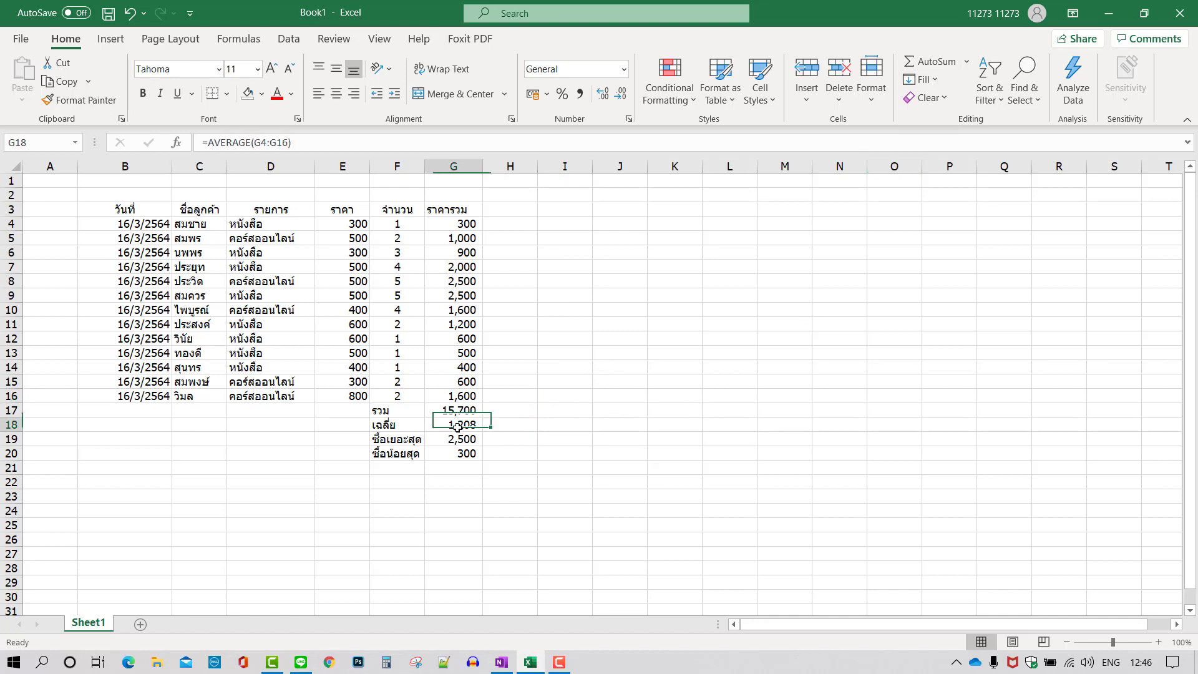